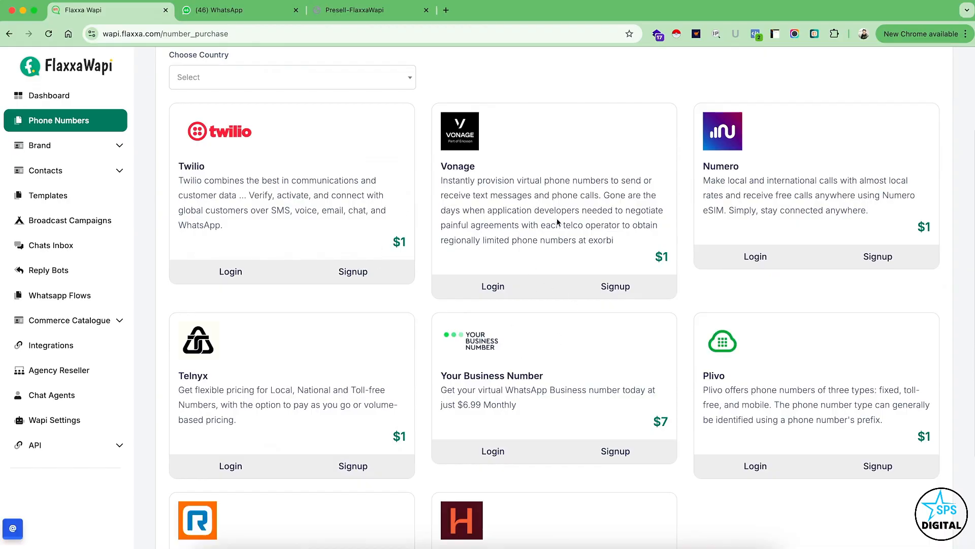
Start creating a new brand and set its brand name to Test.
scroll(557, 220, "down", 3)
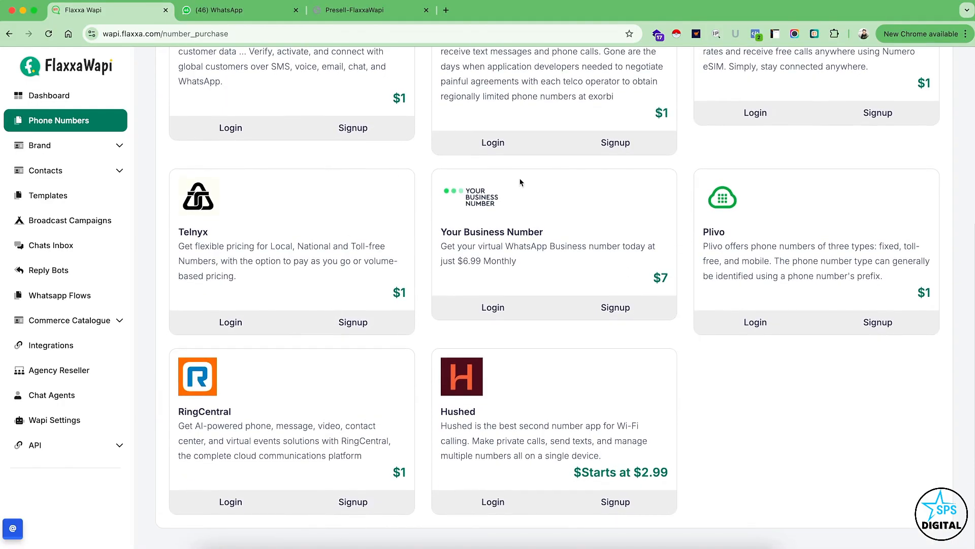
scroll(520, 182, "up", 5)
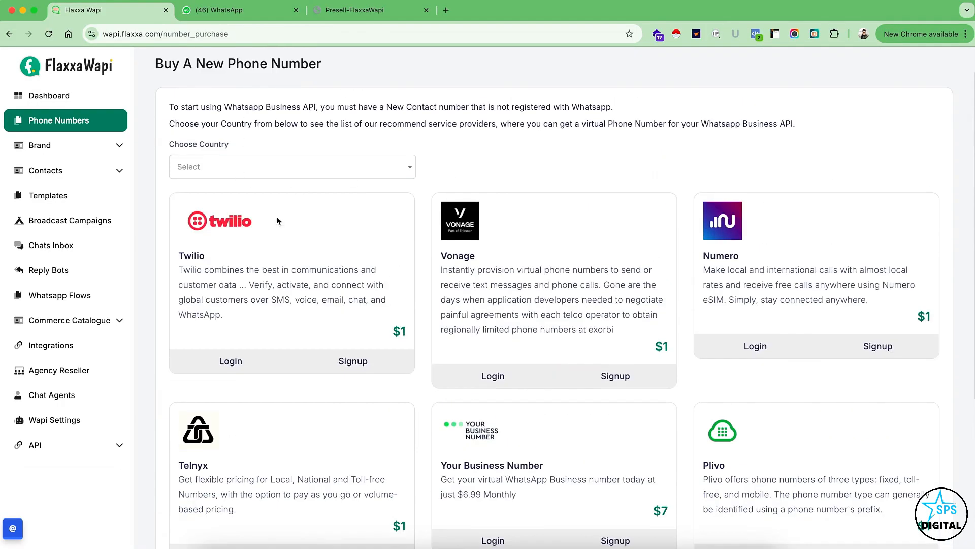
left_click(45, 146)
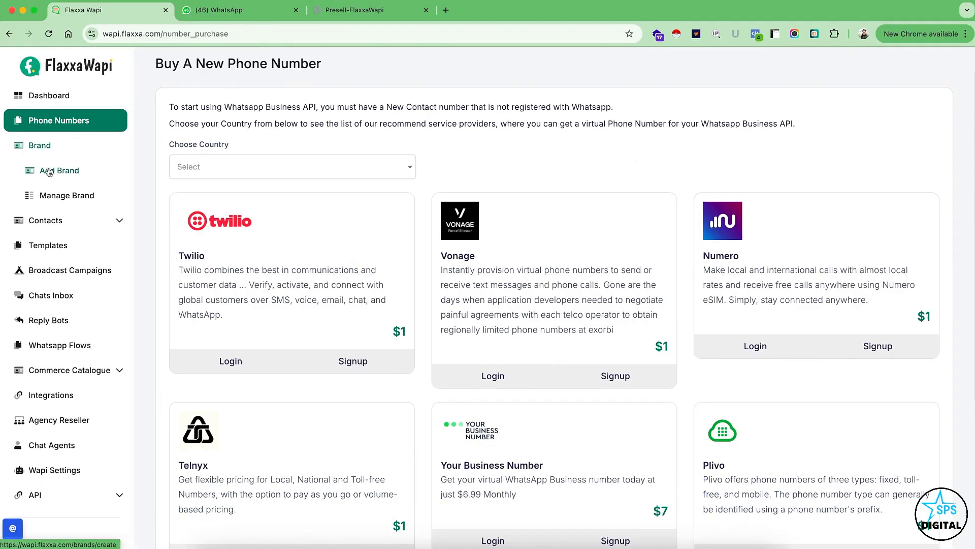
left_click(48, 172)
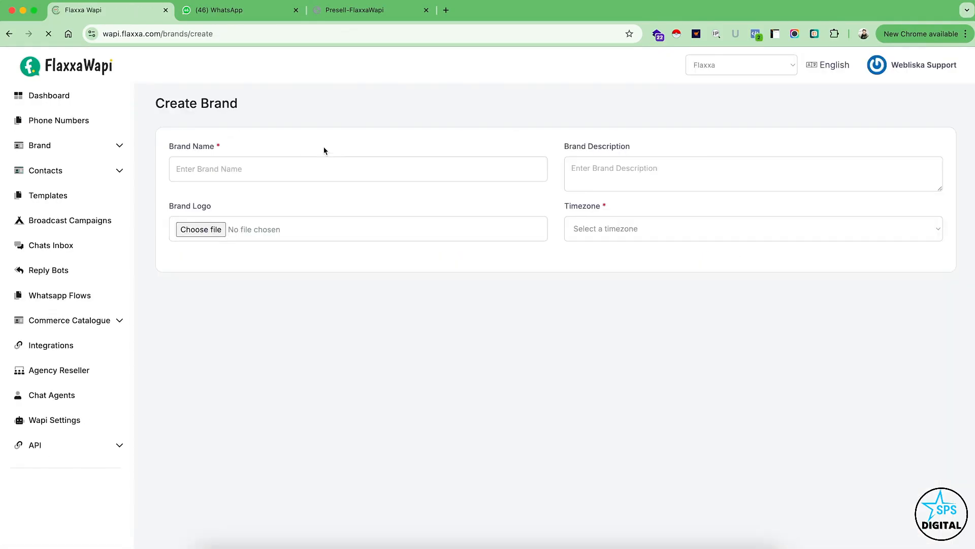
left_click(297, 167)
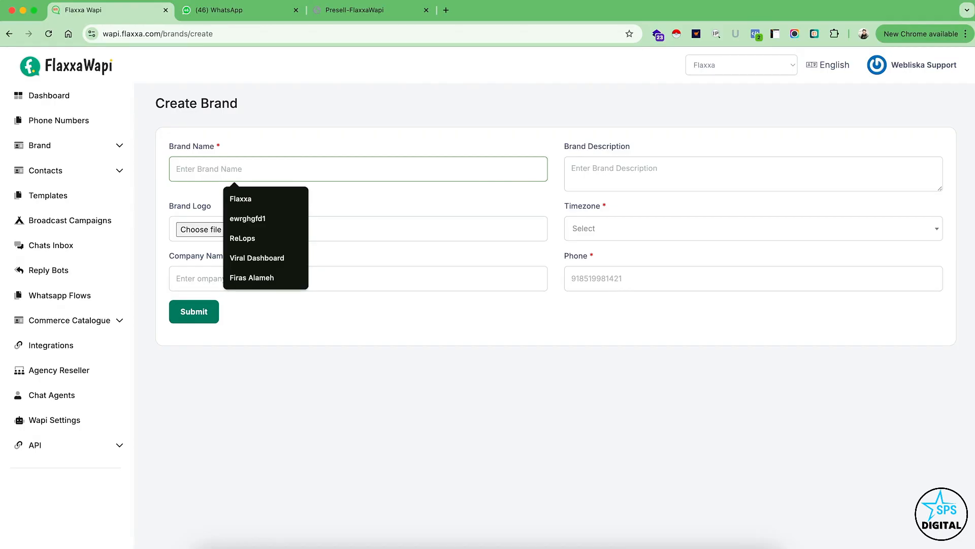
type("Test")
key("Tab")
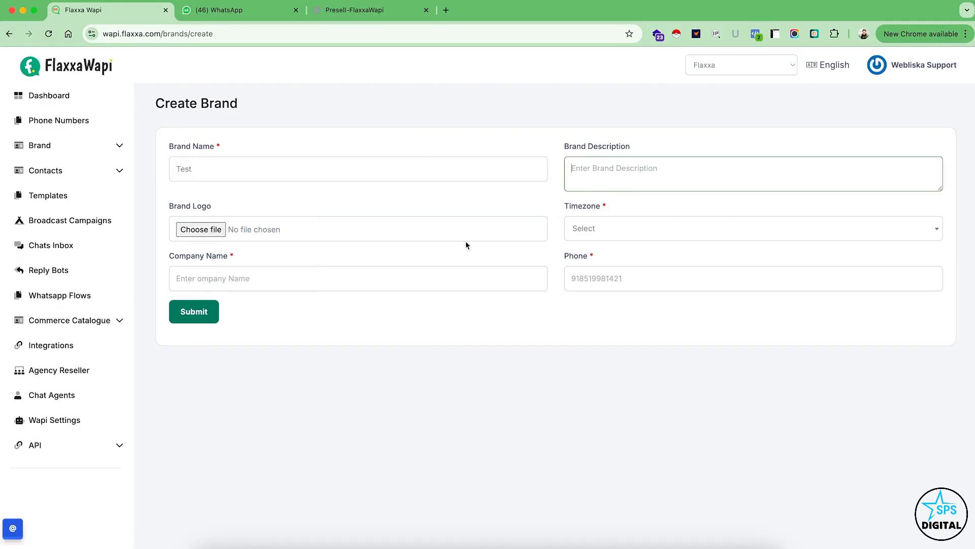
Set the new brand's timezone to UTC +05:30 Asia/Kolkata and its company name to Test.
left_click(604, 229)
type("kol")
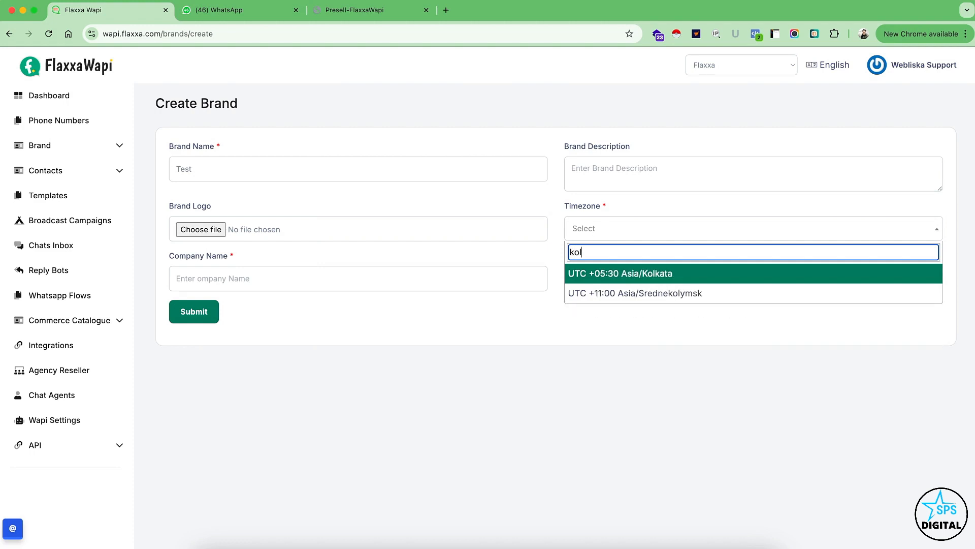
key("Return")
left_click(263, 281)
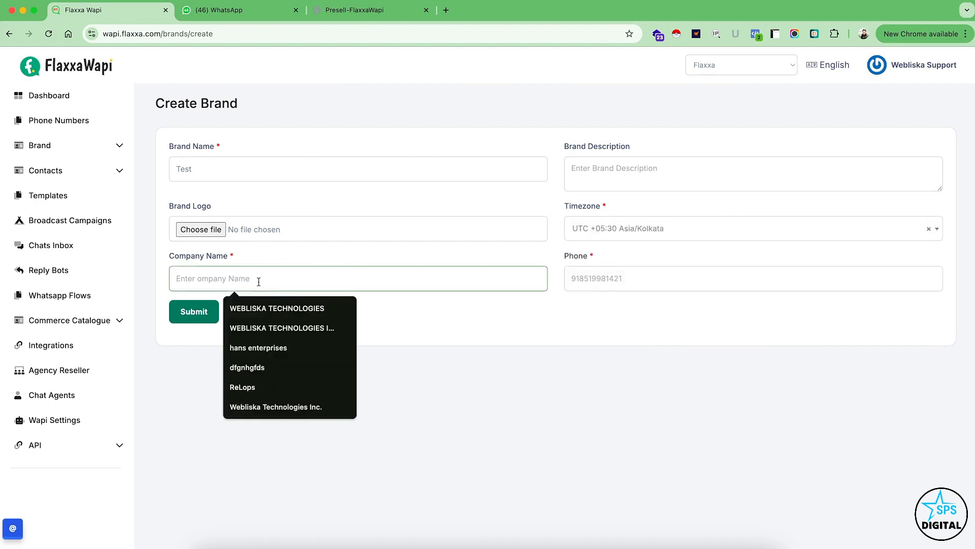
type("Test")
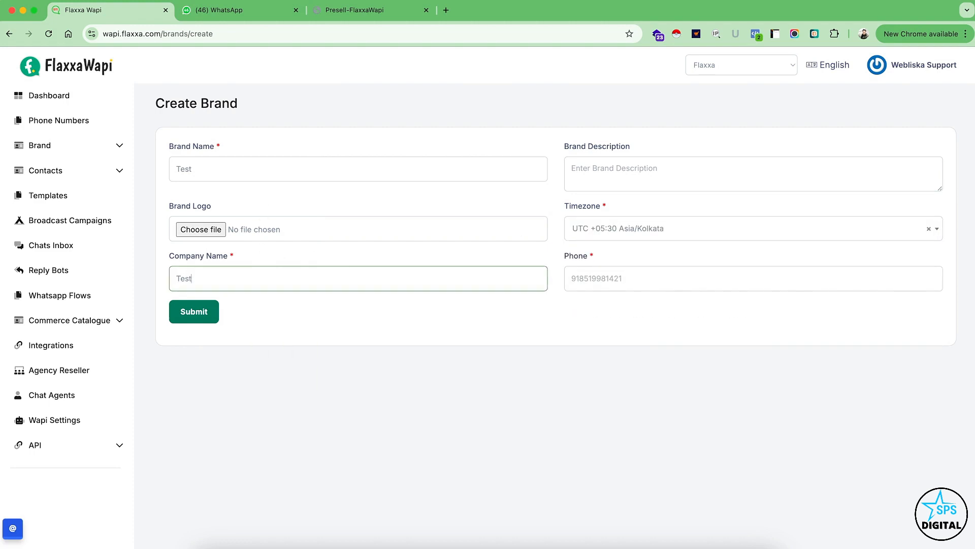
key("Tab")
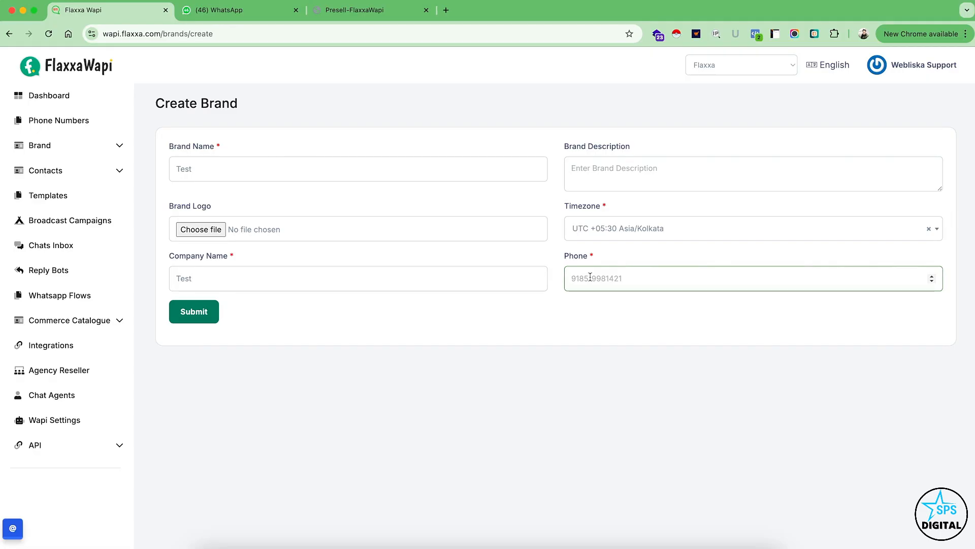
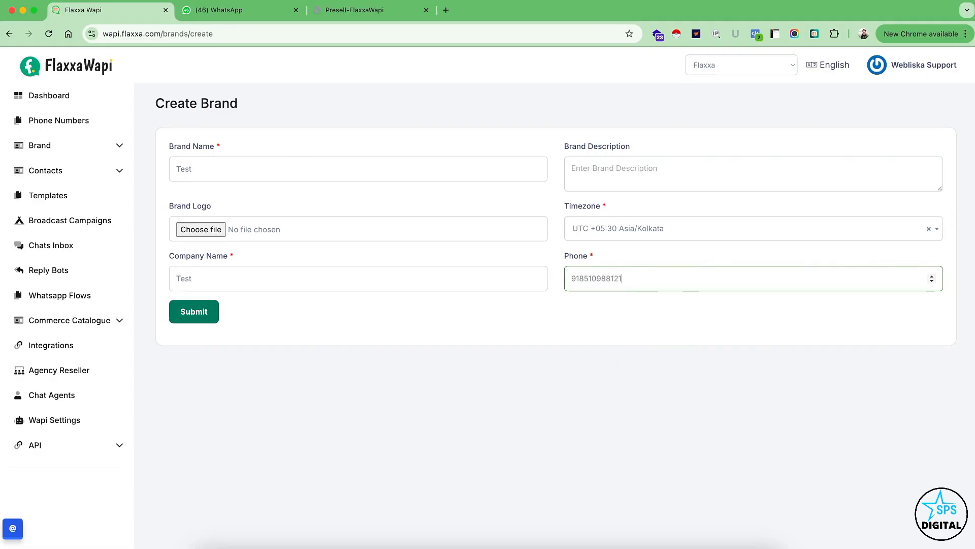
Enter the brand's phone number and submit the new brand.
left_click(194, 313)
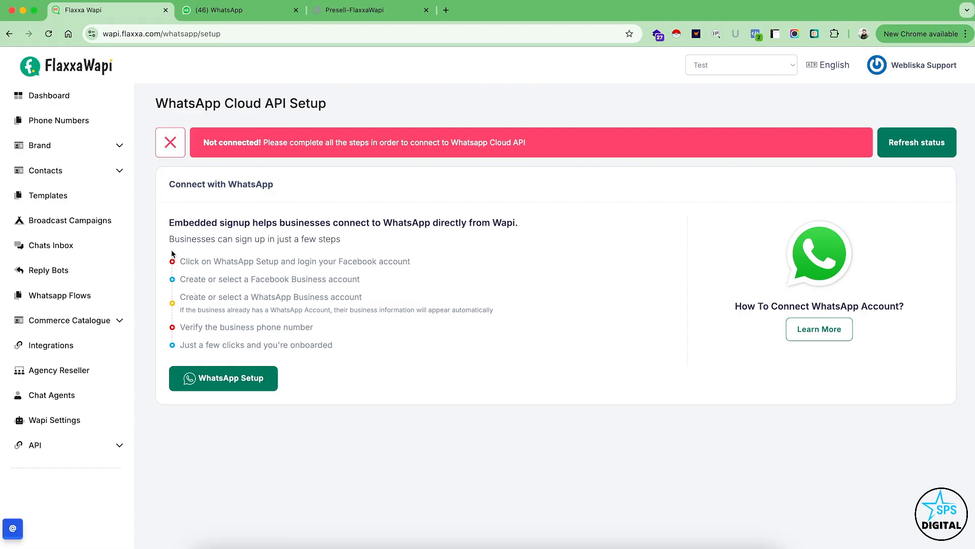
Try the WhatsApp embedded signup with the signed-in Facebook account, going as far as the business information form.
left_click_drag(170, 223, 327, 331)
left_click(343, 345)
left_click(233, 376)
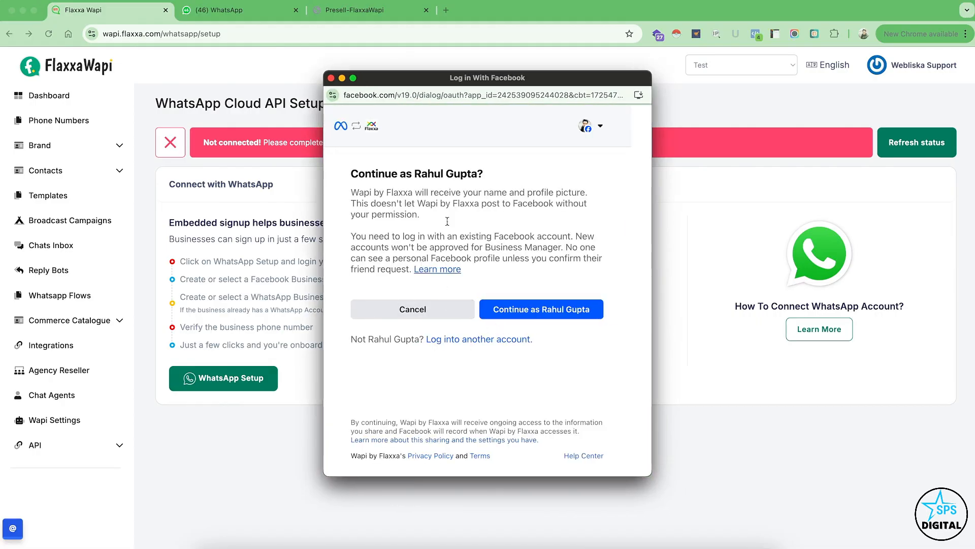
left_click(556, 310)
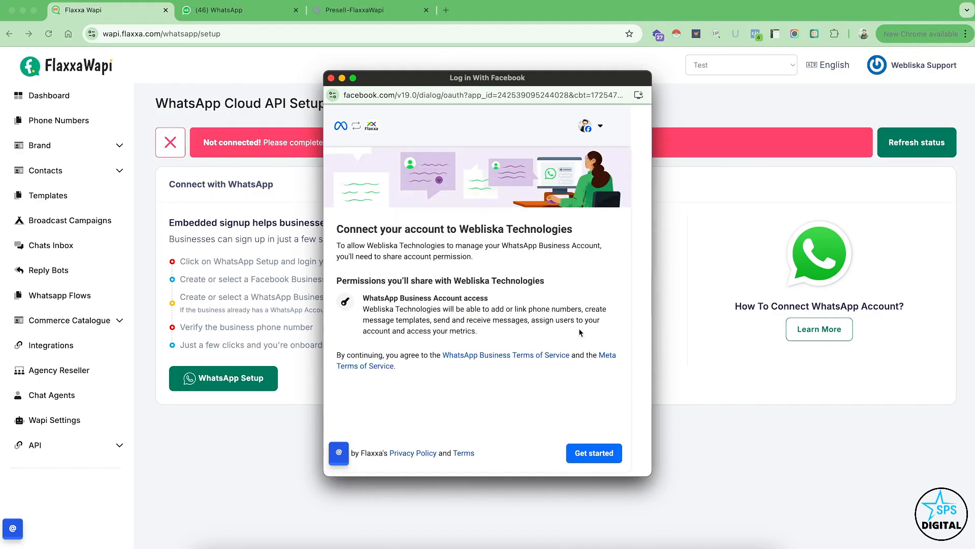
left_click(584, 453)
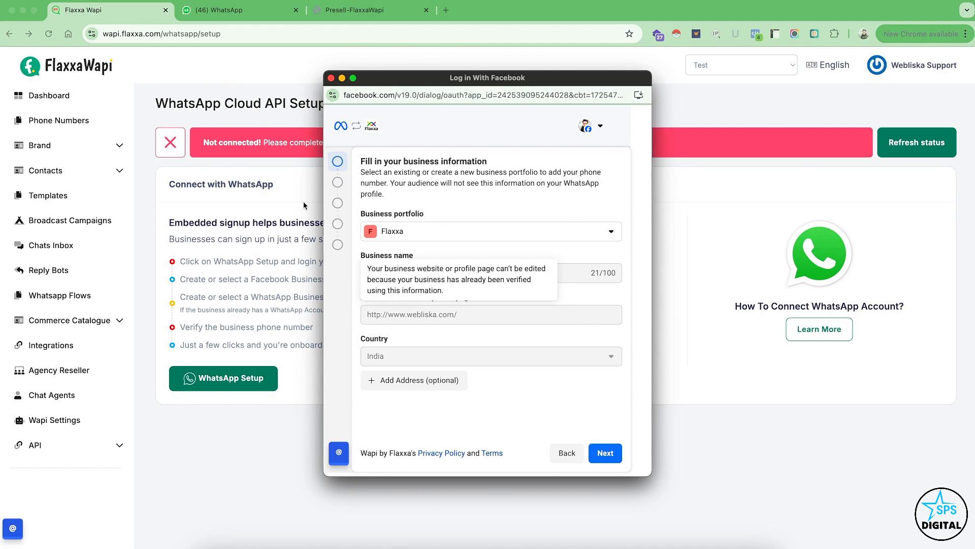
left_click(331, 77)
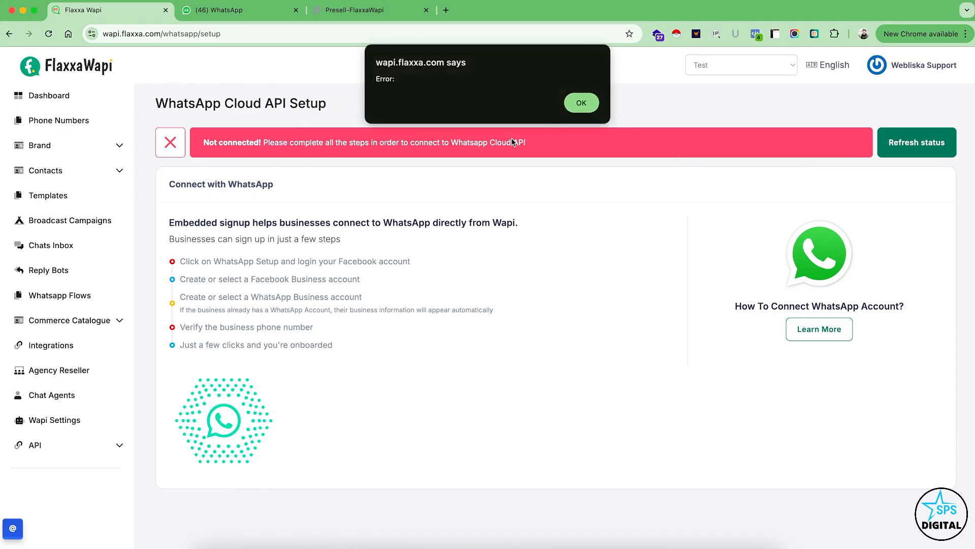
left_click(572, 106)
Switch the active brand to Flaxxa and open the form for adding a new contact group.
left_click(729, 66)
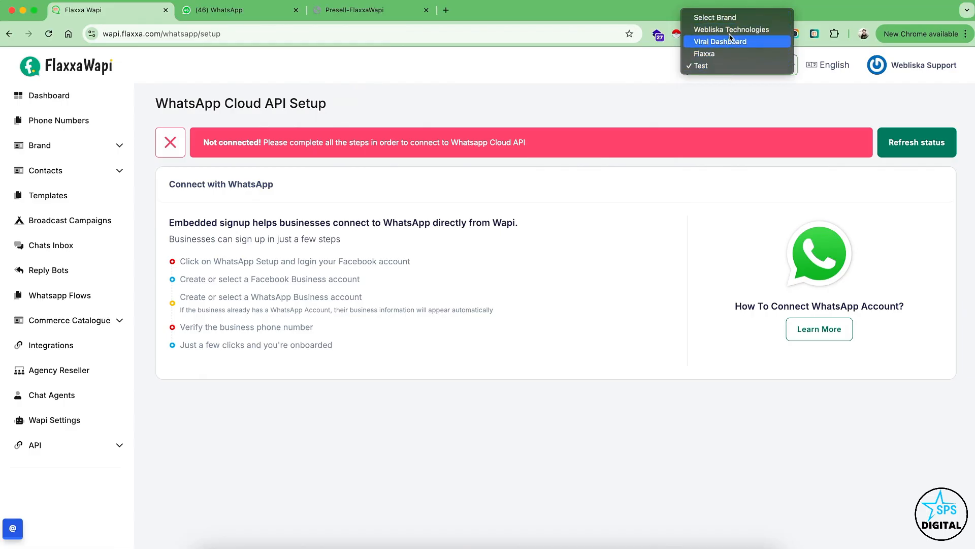
left_click(711, 57)
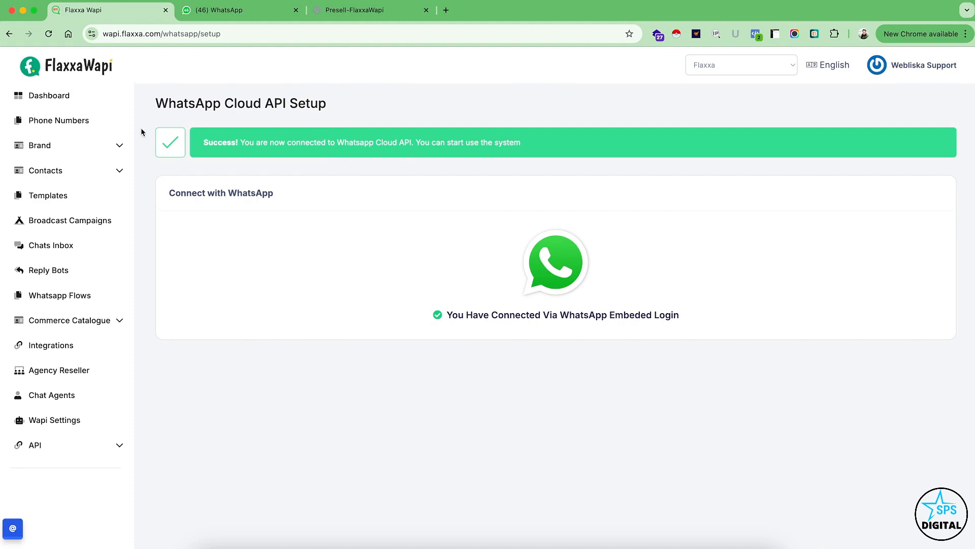
left_click(90, 174)
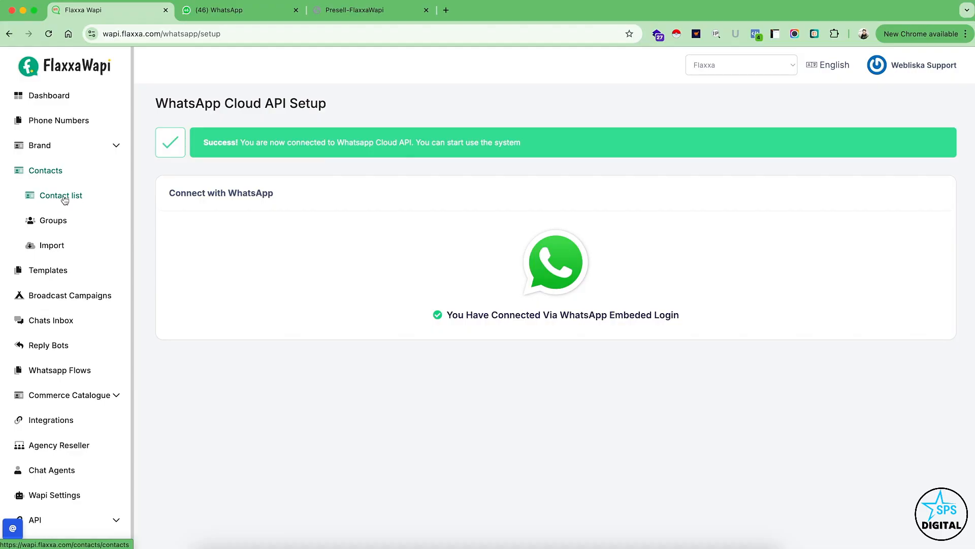
left_click(50, 221)
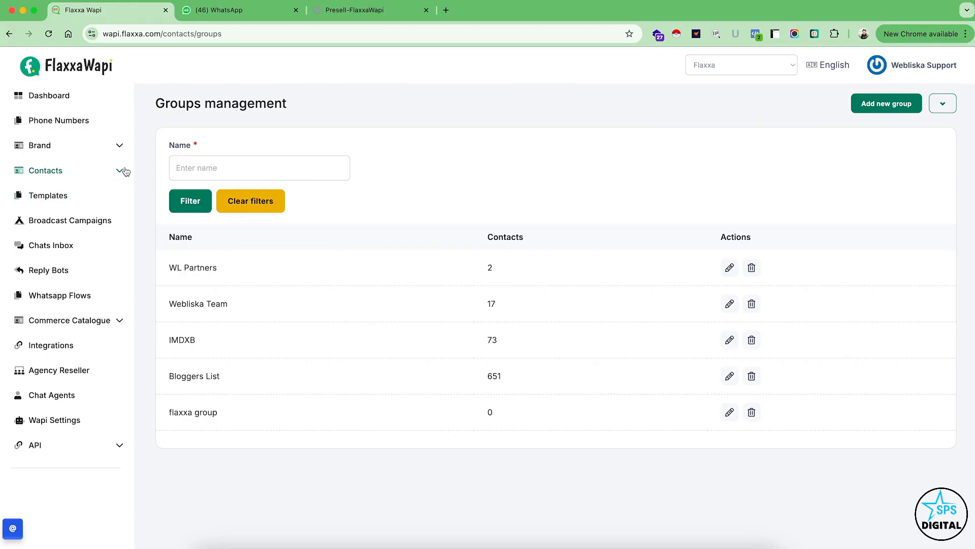
left_click(883, 99)
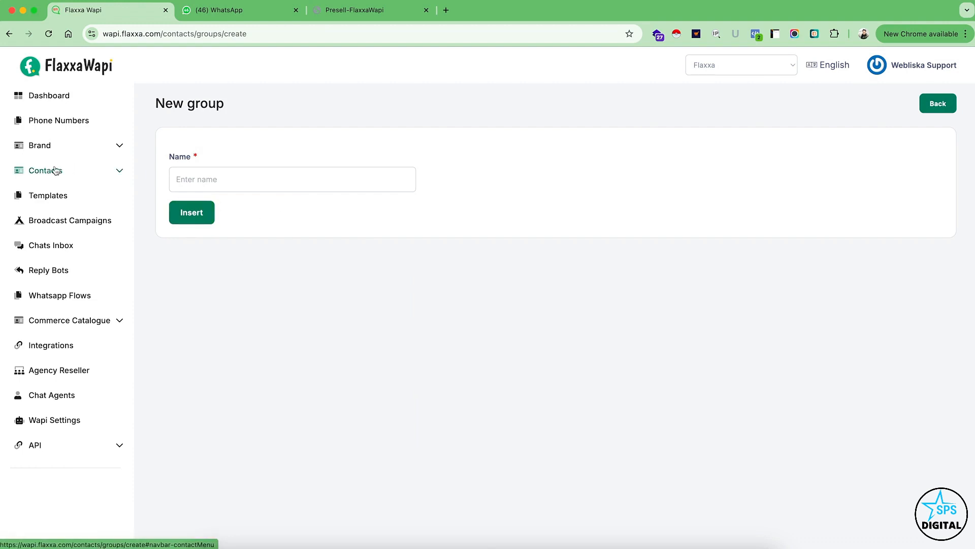
Open the CSV contacts import and examine the required headers and the groups offered for insertion.
left_click(95, 169)
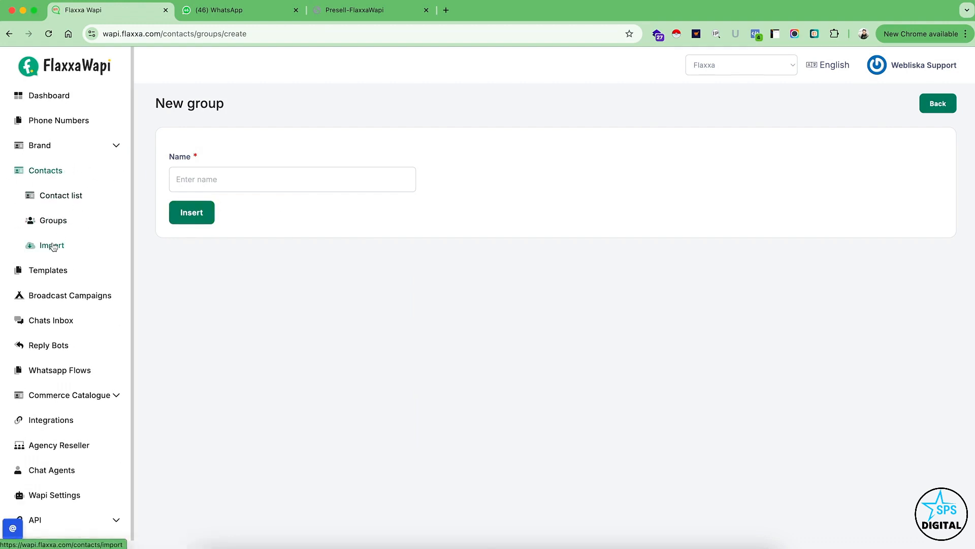
left_click(51, 245)
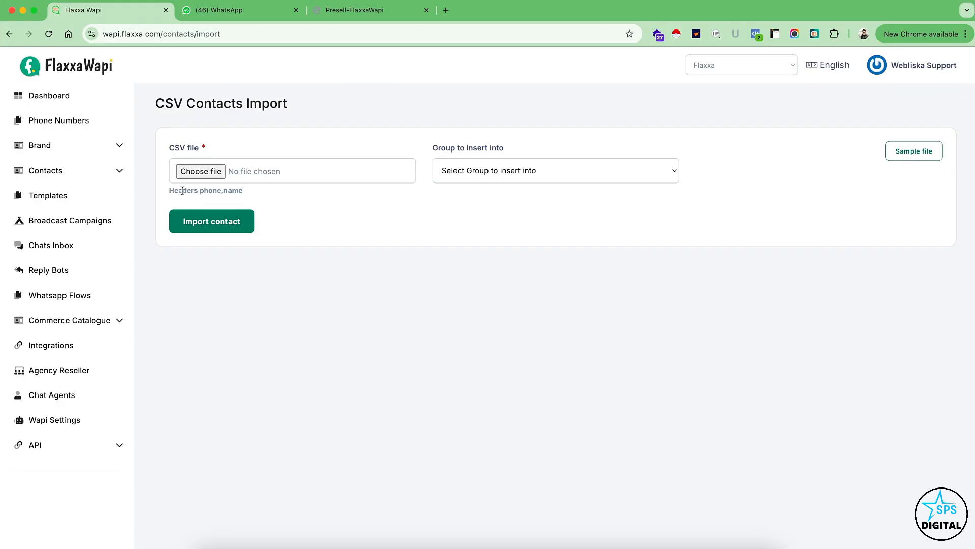
left_click_drag(204, 190, 217, 191)
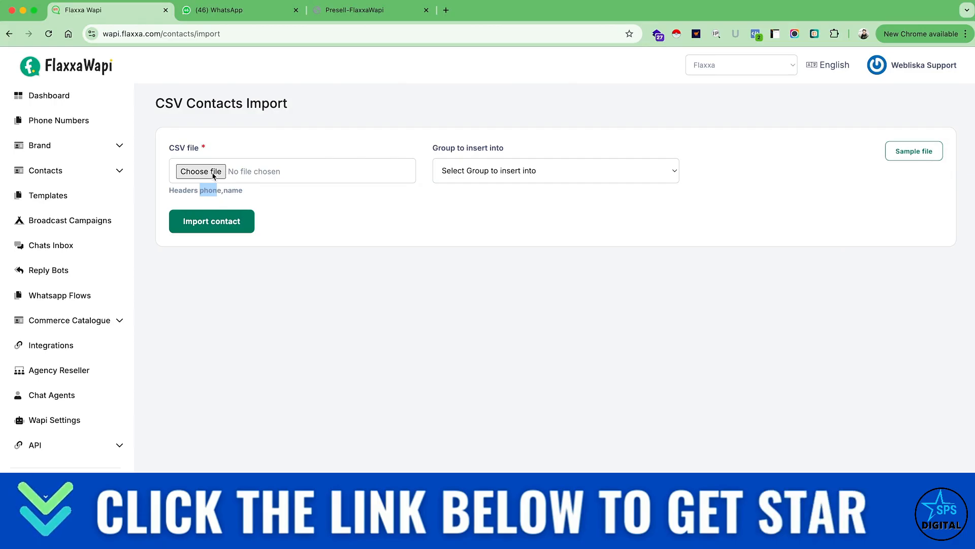
left_click(481, 172)
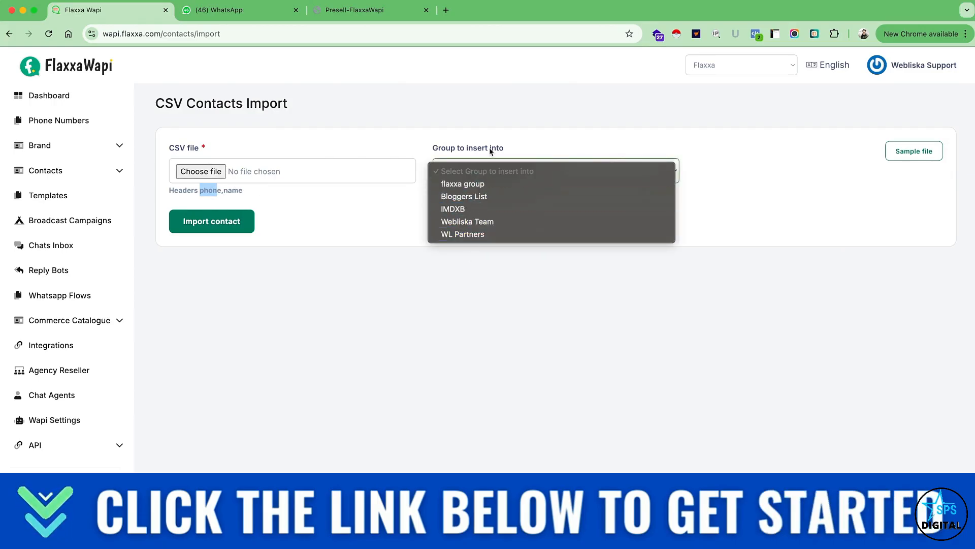
left_click(346, 299)
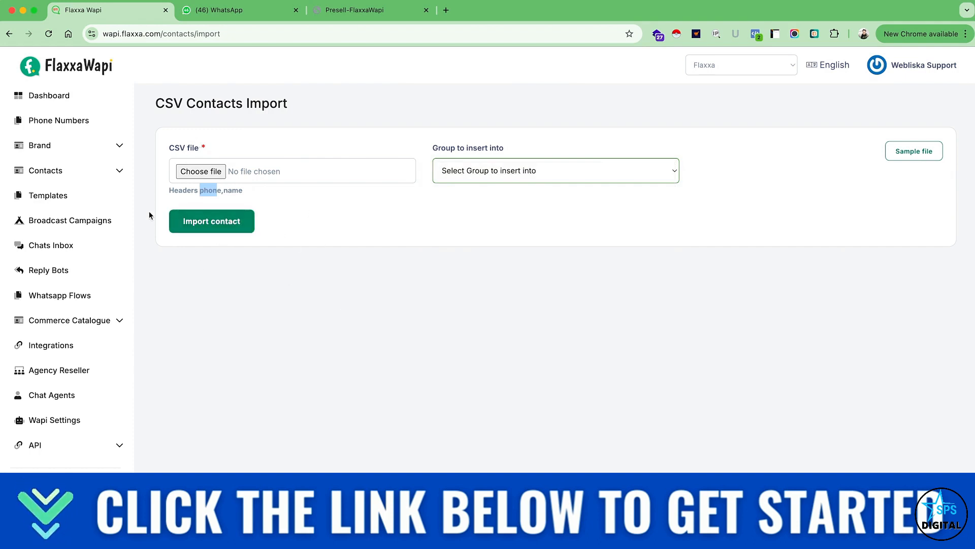
Open the contact list and look through its entries and management options.
left_click(83, 176)
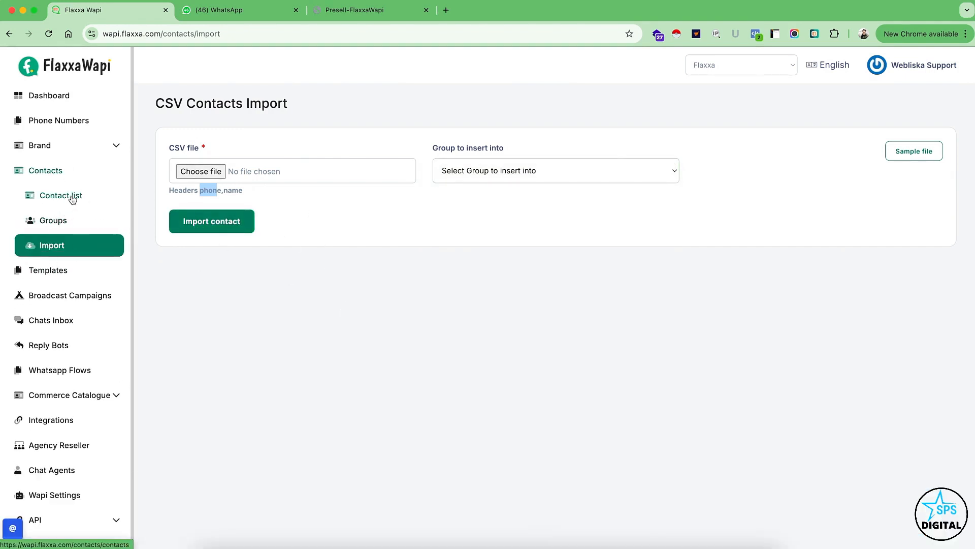
left_click(65, 196)
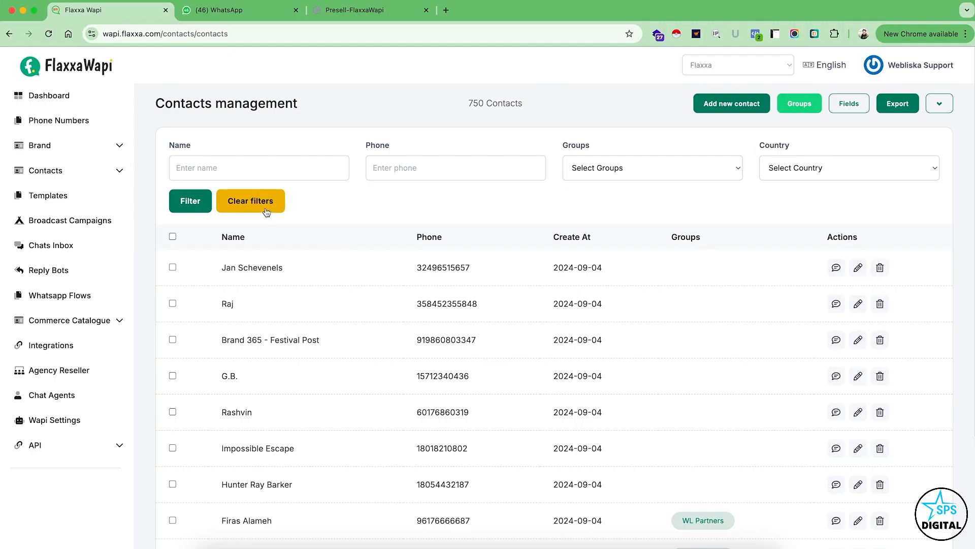
scroll(260, 289, "down", 3)
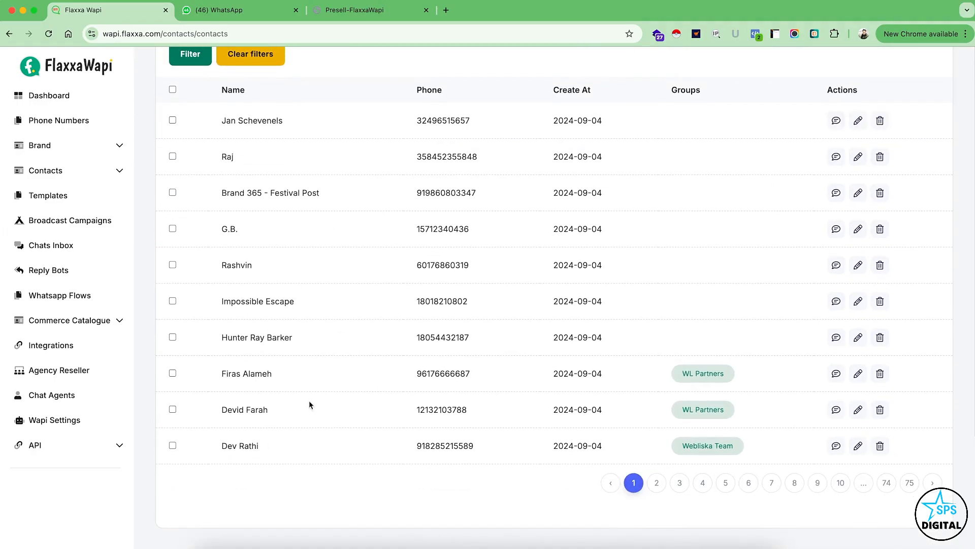
scroll(439, 274, "up", 3)
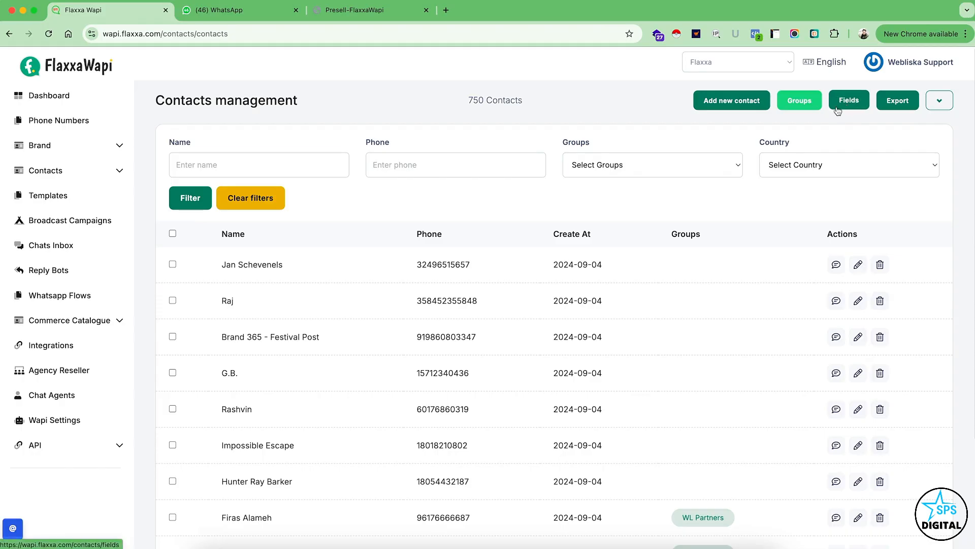
Open the WhatsApp widget of the Flaxxa brand from brand management and go to its customization page.
left_click(120, 146)
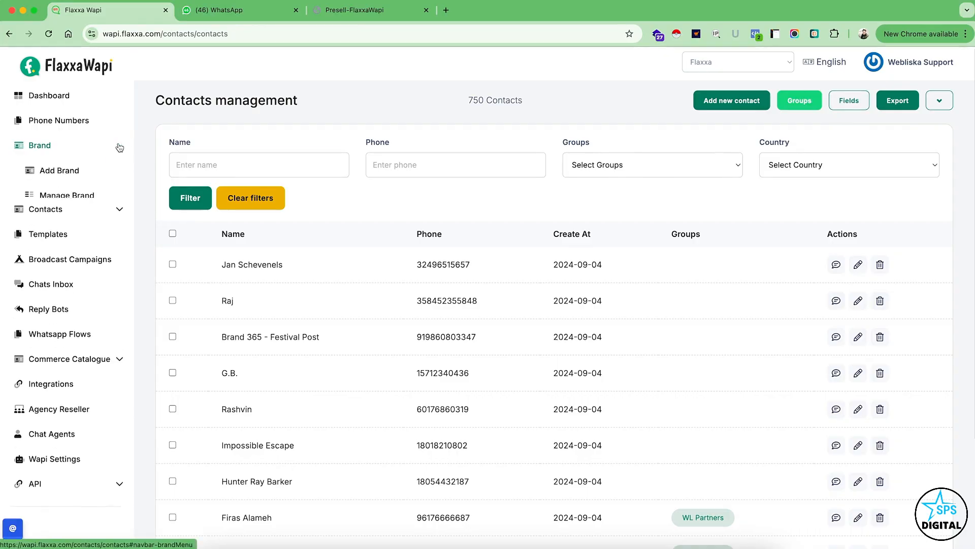
left_click(63, 195)
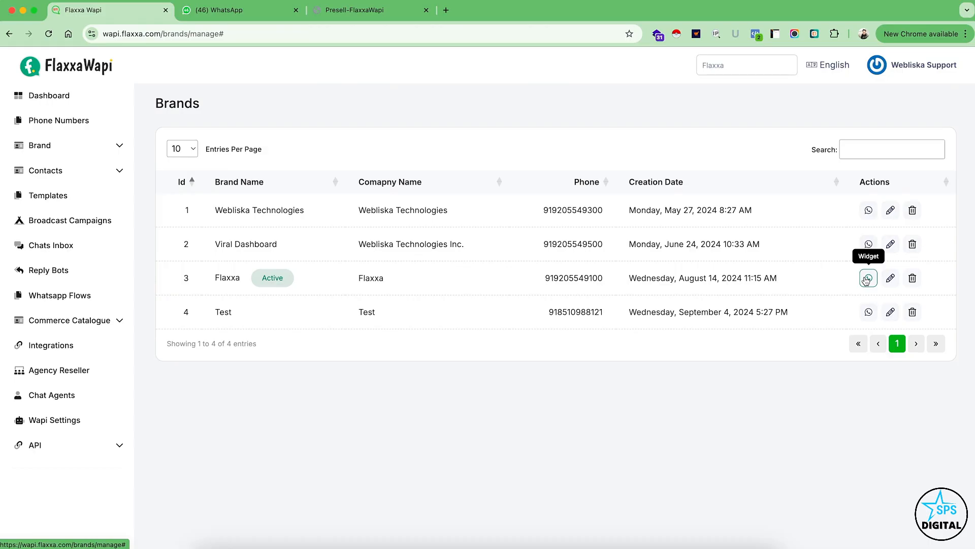
left_click(866, 280)
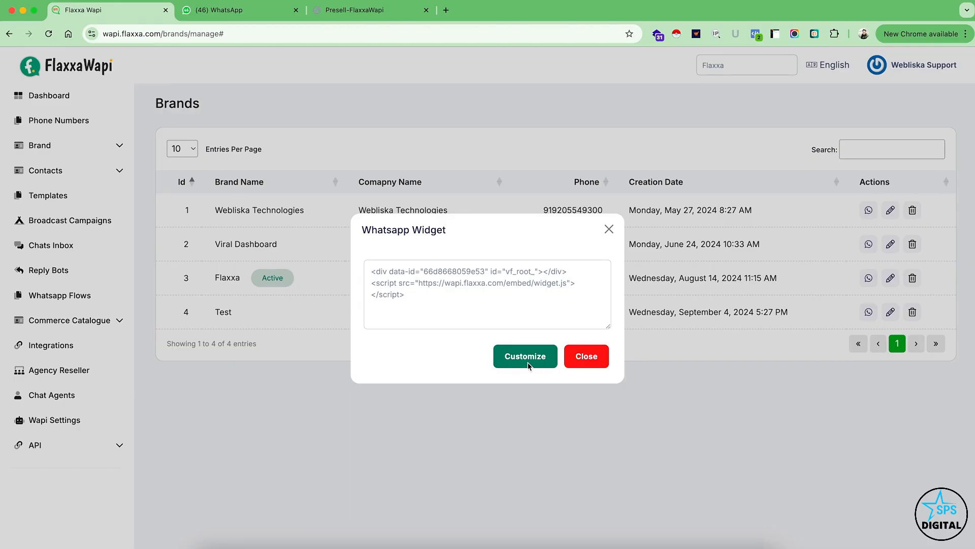
left_click(572, 160)
left_click(525, 358)
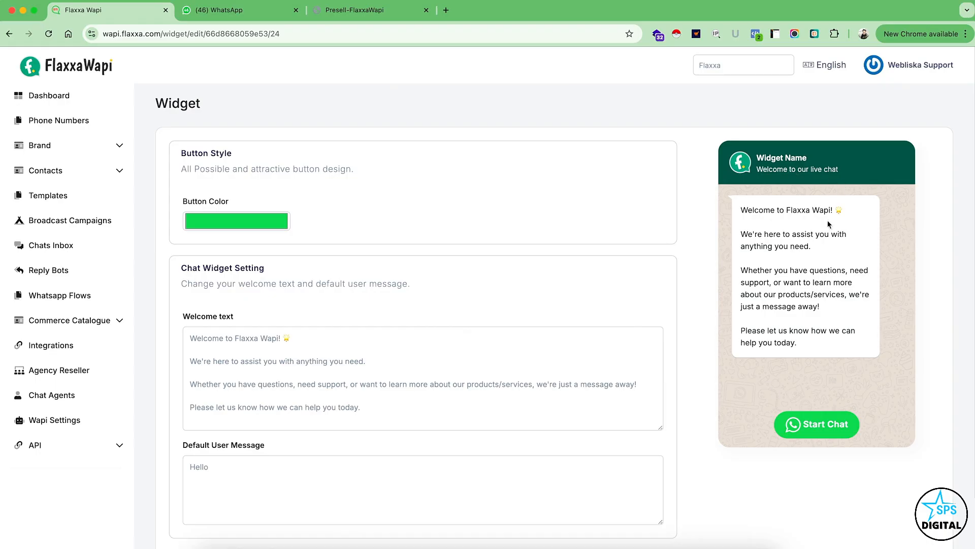
Review the widget's button colour and chat text settings, and view the live widget on the Presell-FlaxxaWapi page.
scroll(462, 386, "down", 2)
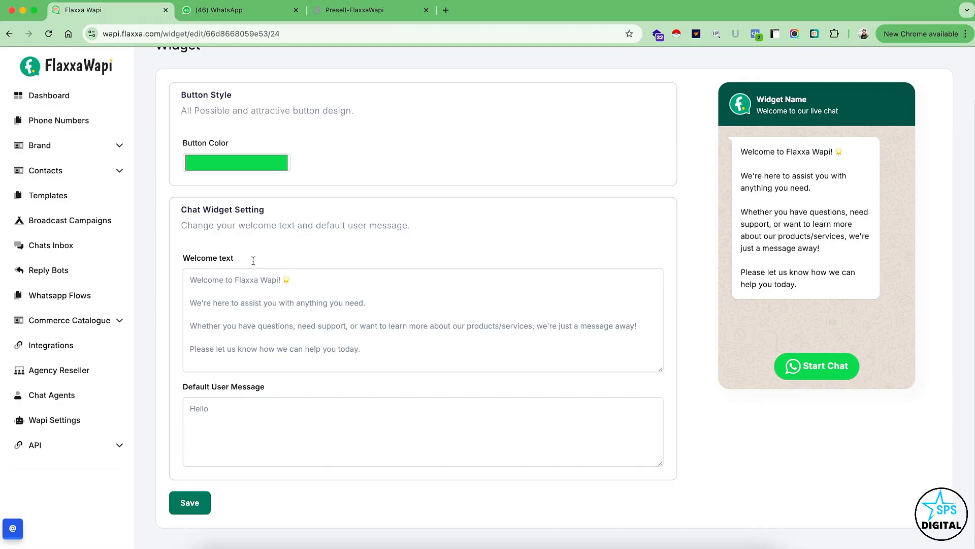
scroll(306, 181, "up", 3)
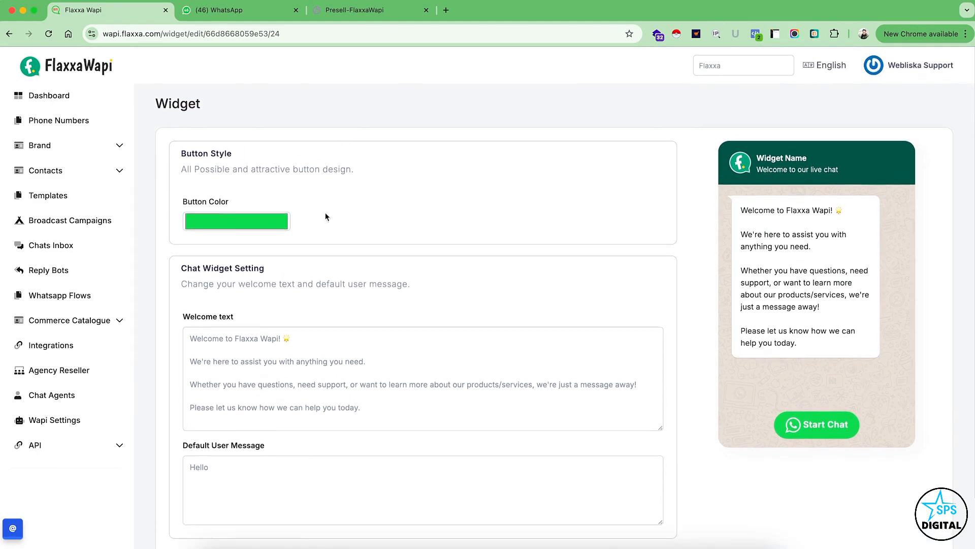
left_click(374, 17)
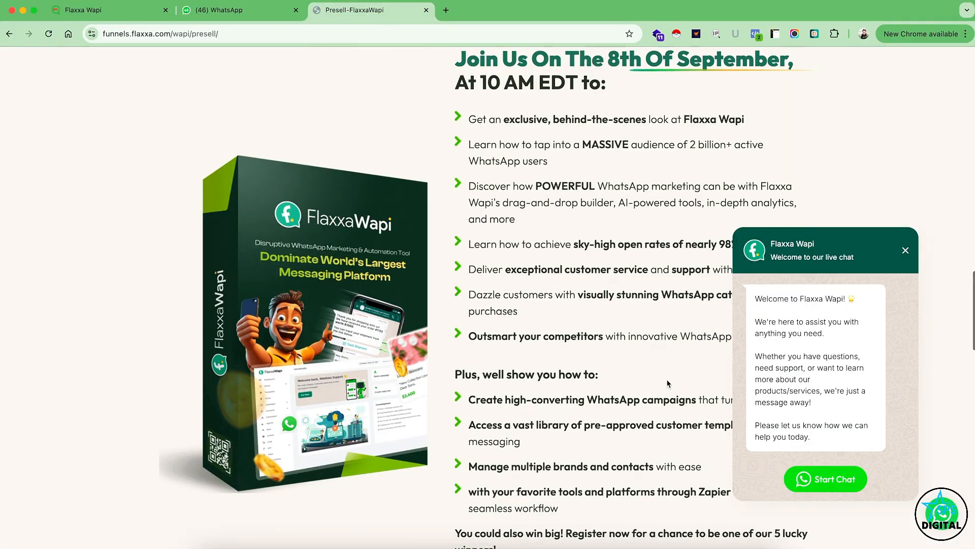
scroll(669, 385, "down", 2)
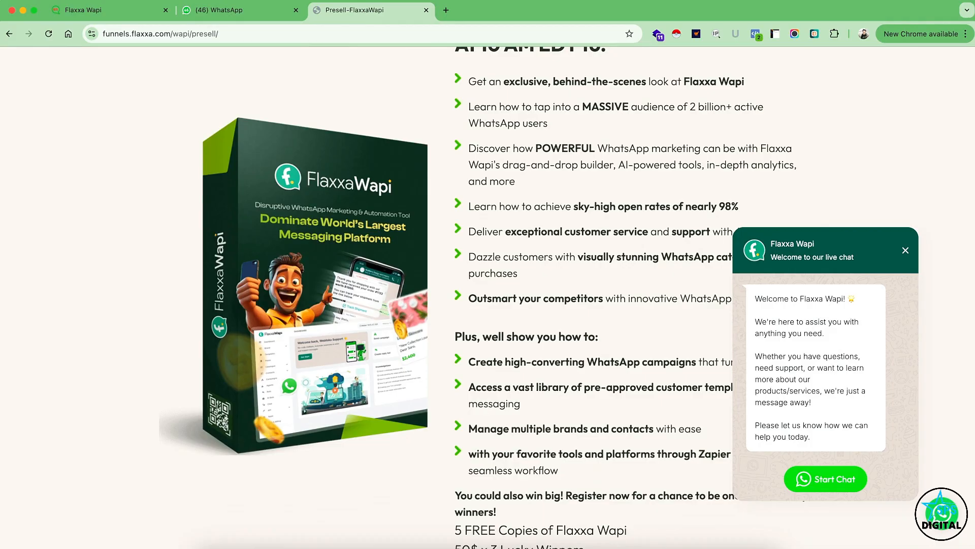
Start a chat from the presell page's WhatsApp widget and continue it in WhatsApp Web.
left_click(906, 252)
left_click(822, 477)
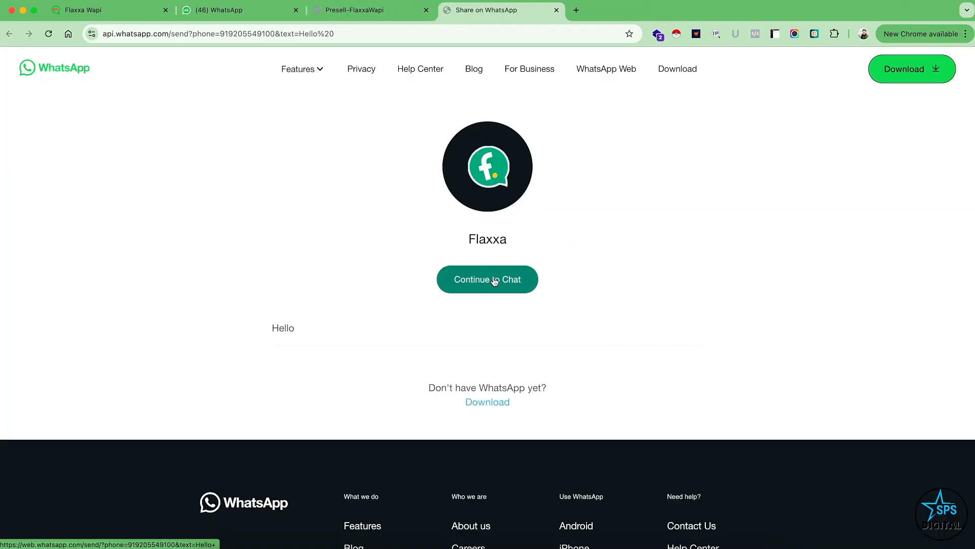
left_click(494, 281)
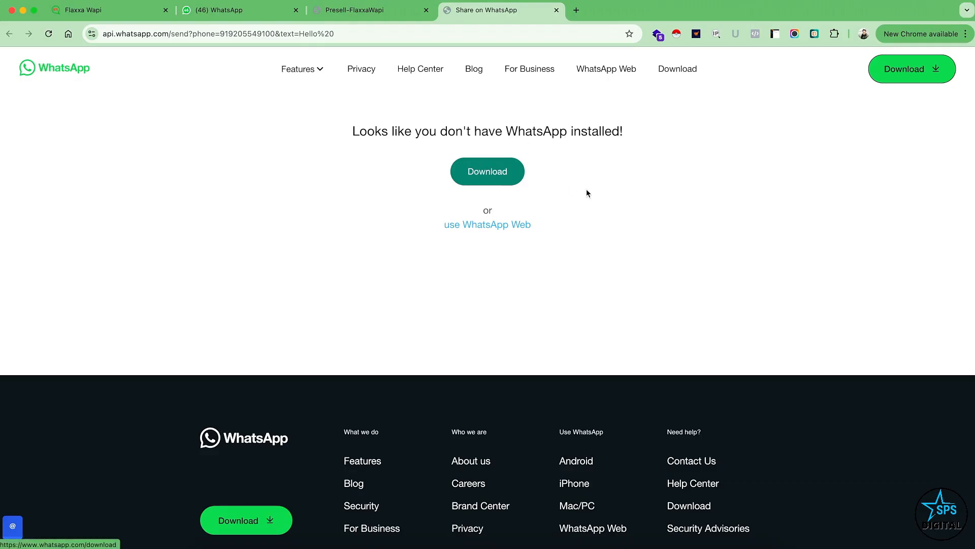
left_click(498, 224)
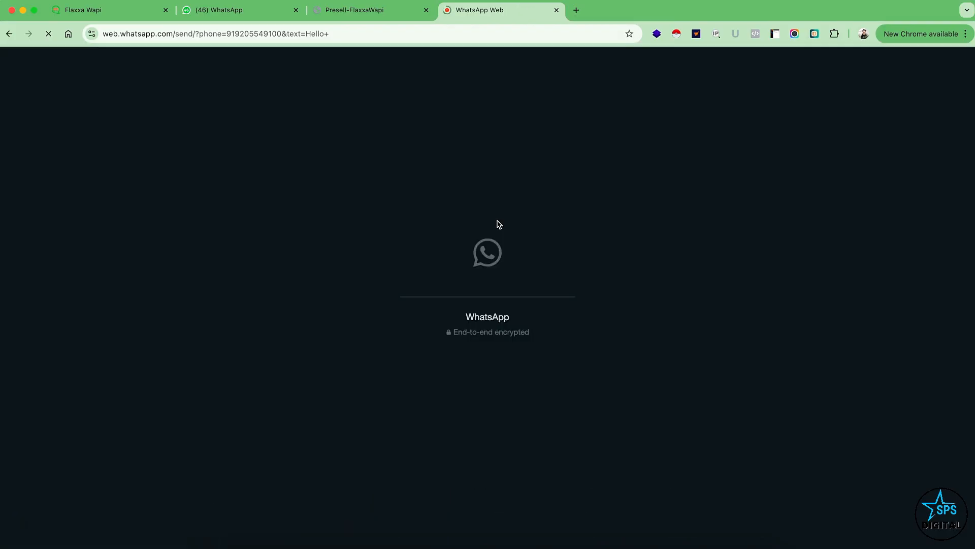
Close the older WhatsApp tab and dismiss the two extension panels covering the Flaxxa Wapi chat.
left_click(296, 10)
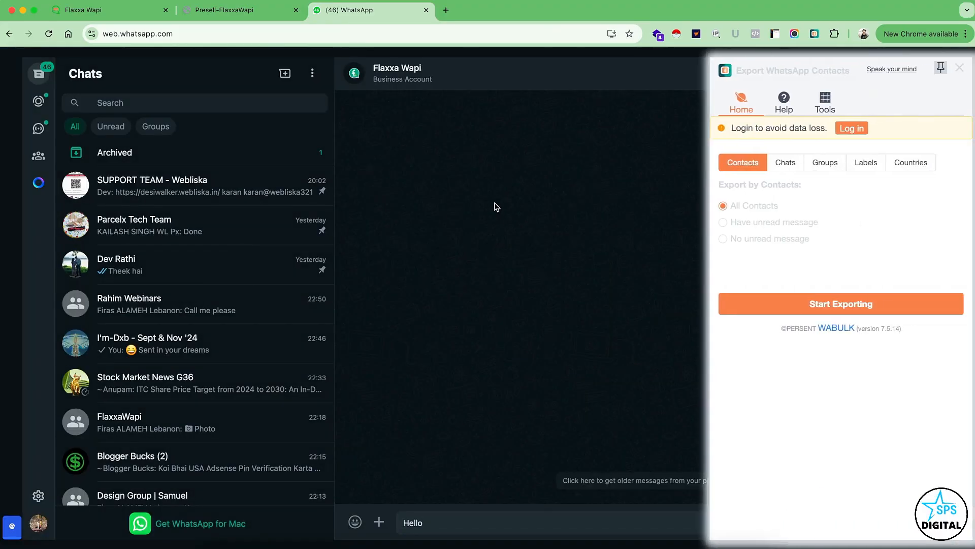
left_click(960, 66)
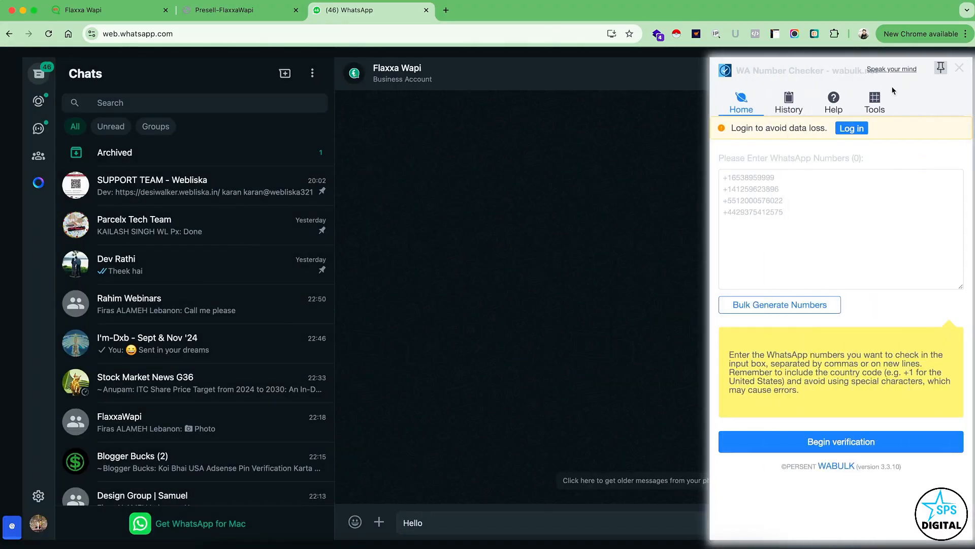
left_click(959, 68)
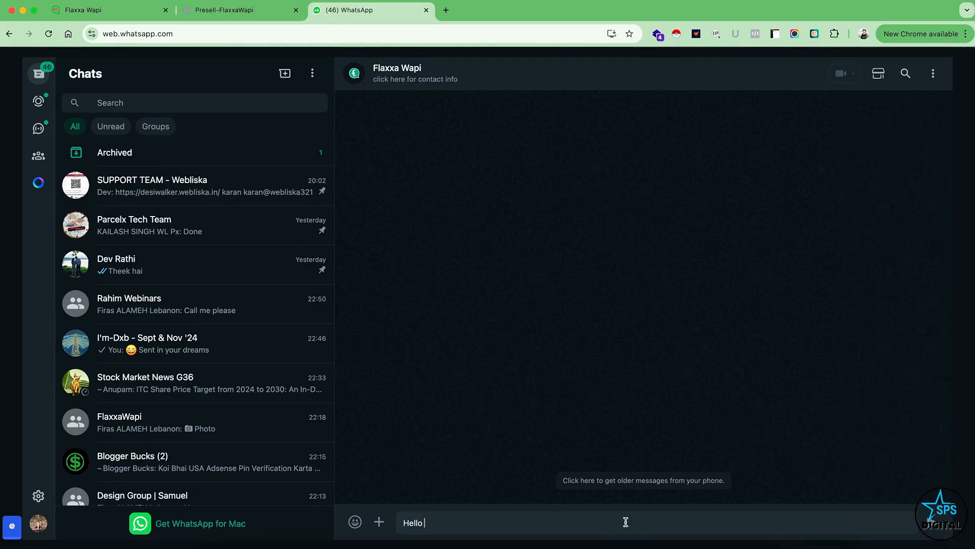
Send the prefilled Hello message and choose Link to Jv Doc and Affiliate Link from the bot's reply menu.
left_click(933, 525)
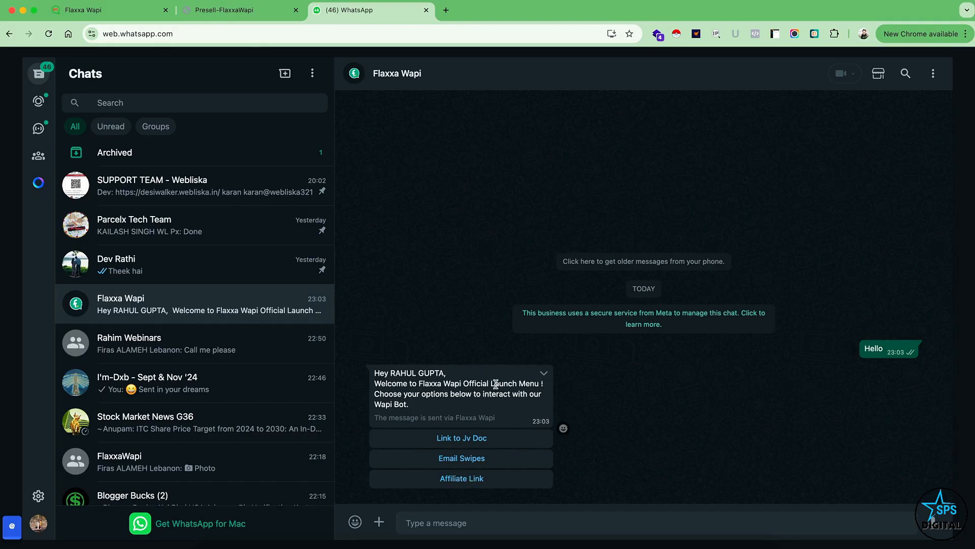
left_click(458, 440)
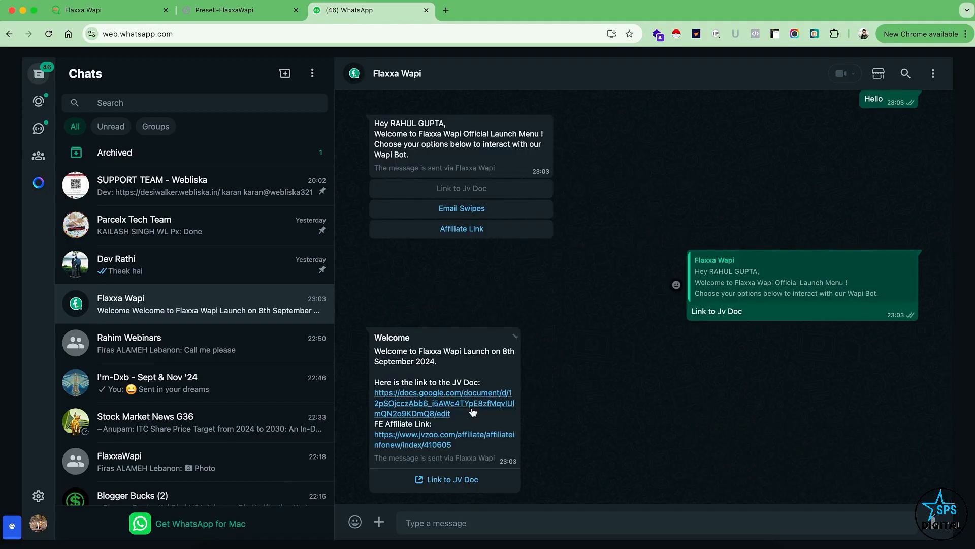
left_click(463, 229)
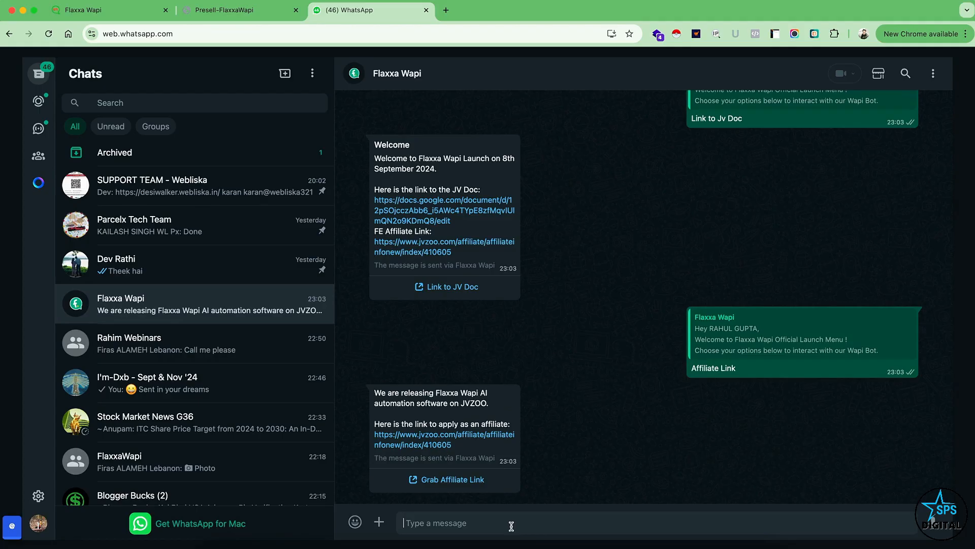
Send the message "can you give me details on the prelaunch webinar" in the Flaxxa Wapi chat.
type("can you give me details on the rpel")
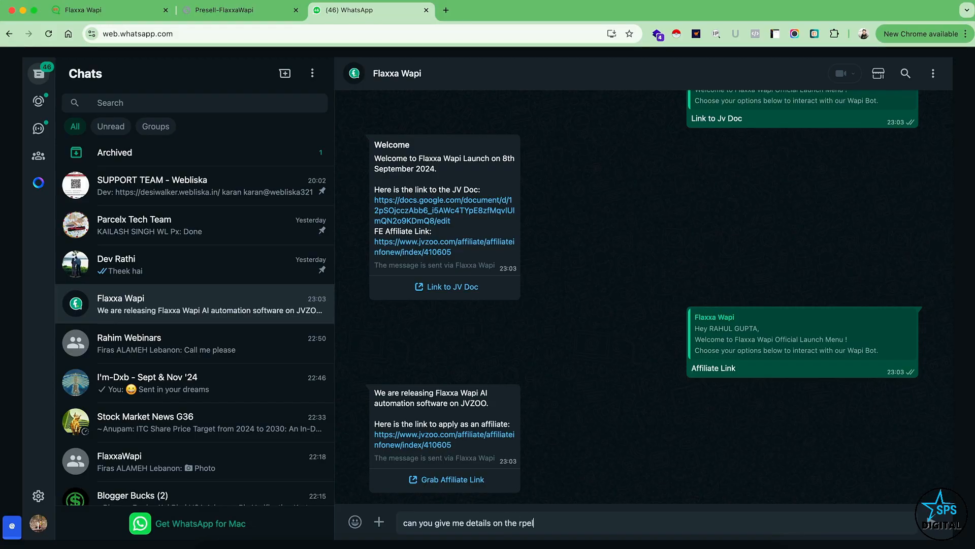
key("BackSpace")
key("BackSpace")
key("BackSpace")
type("prelaunch web")
key("Return")
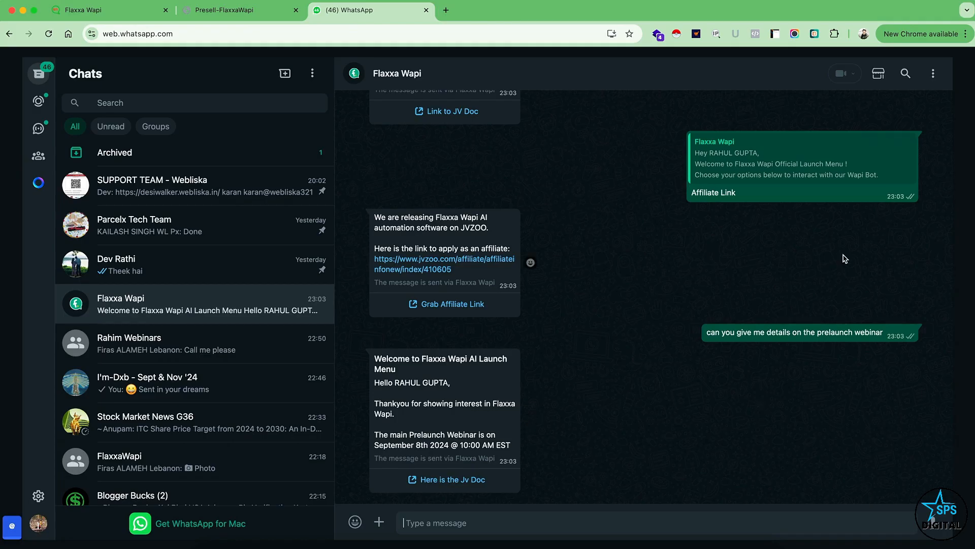
Add one each of Mega Bundle Commercial, Fast Pass and Bundle Commercial from the Flaxxa catalog to the cart.
left_click(877, 75)
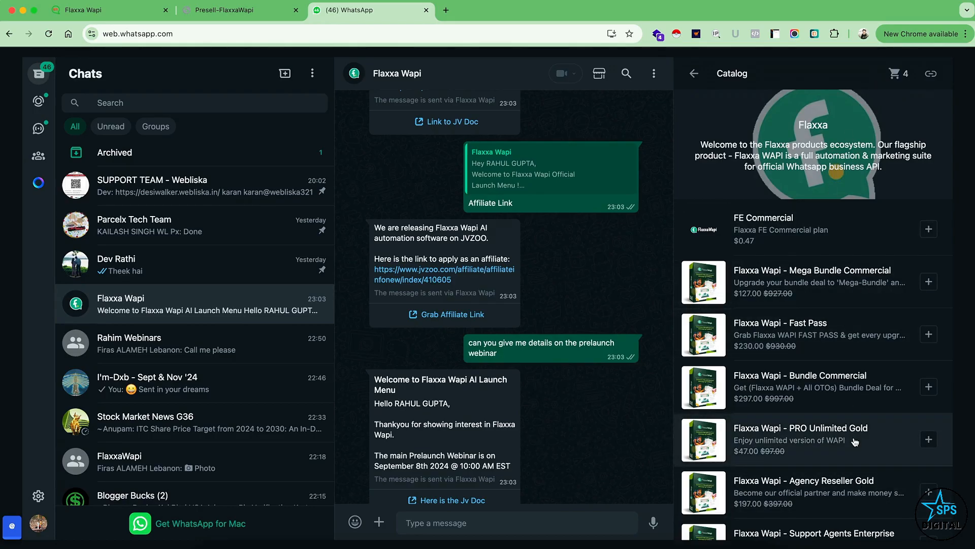
left_click(928, 281)
left_click(929, 334)
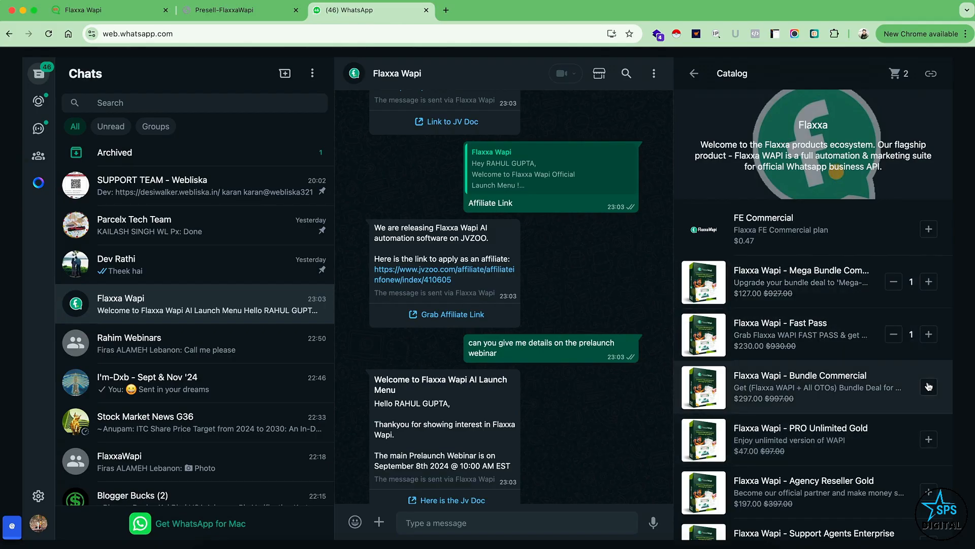
left_click(929, 387)
scroll(883, 414, "down", 3)
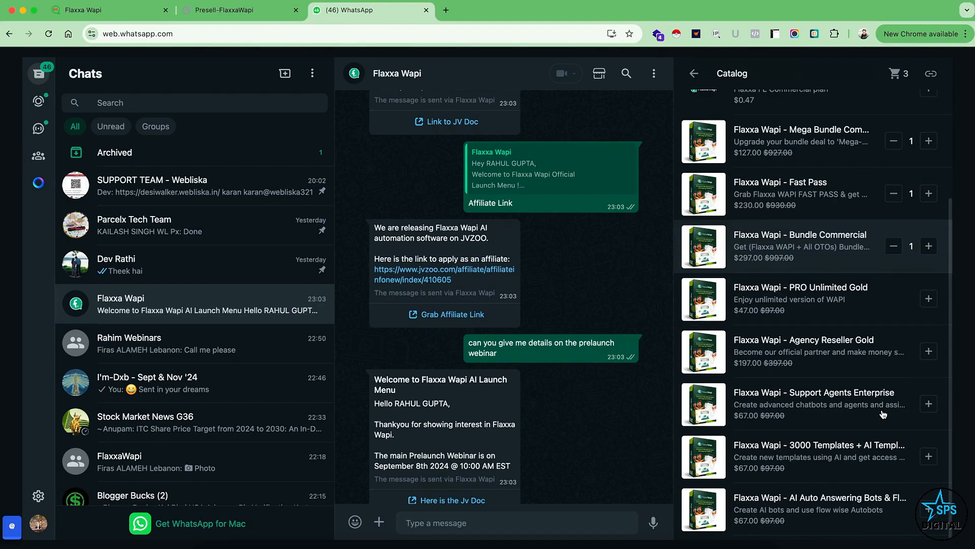
scroll(883, 414, "up", 5)
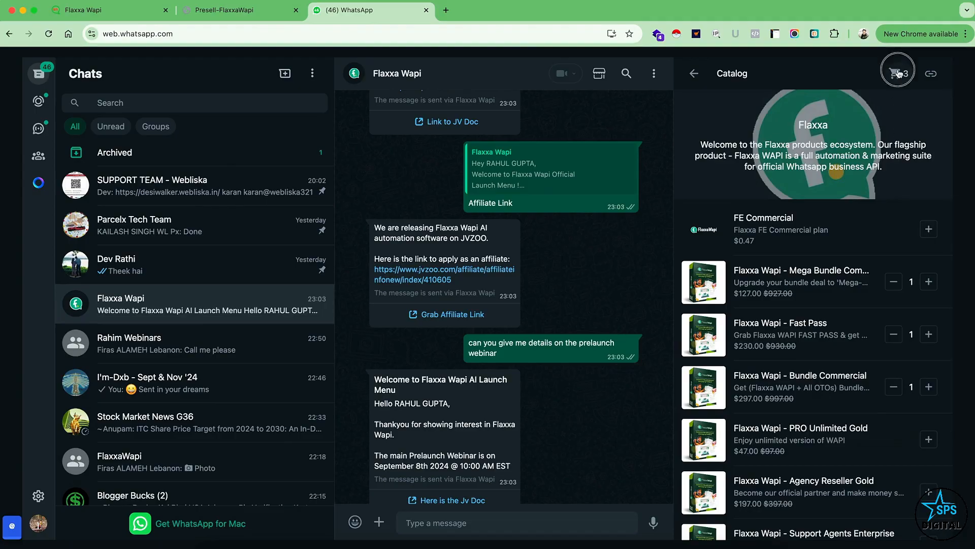
Send the cart to the business and close the catalog.
left_click(897, 74)
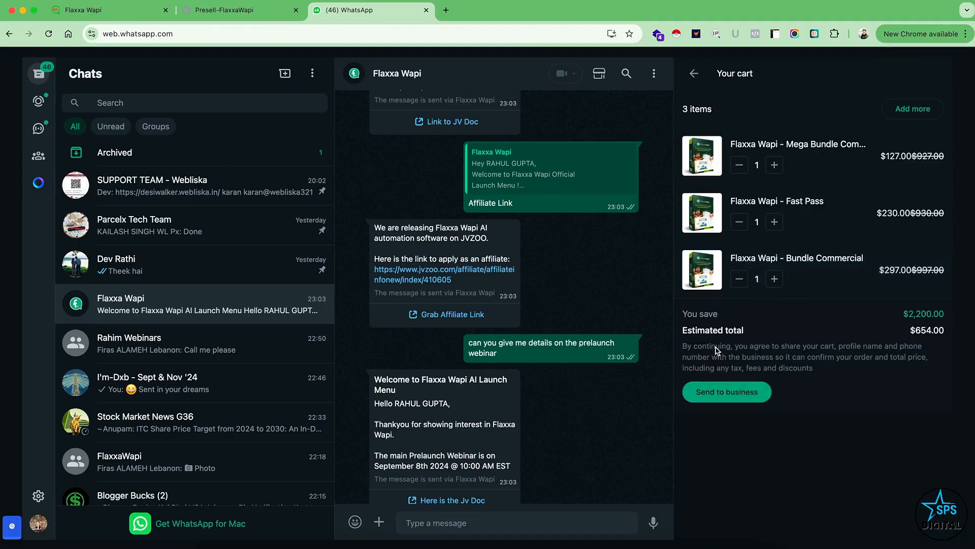
left_click(729, 390)
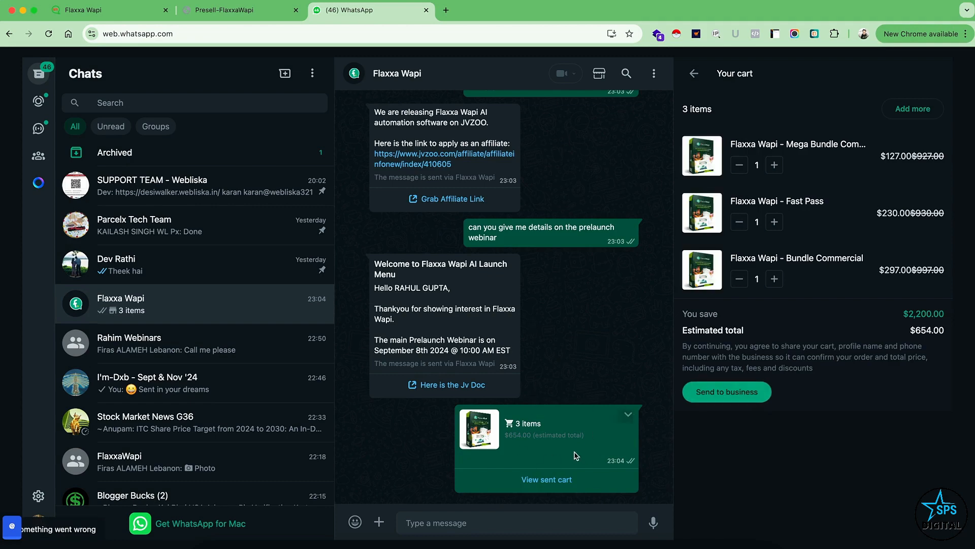
left_click(694, 74)
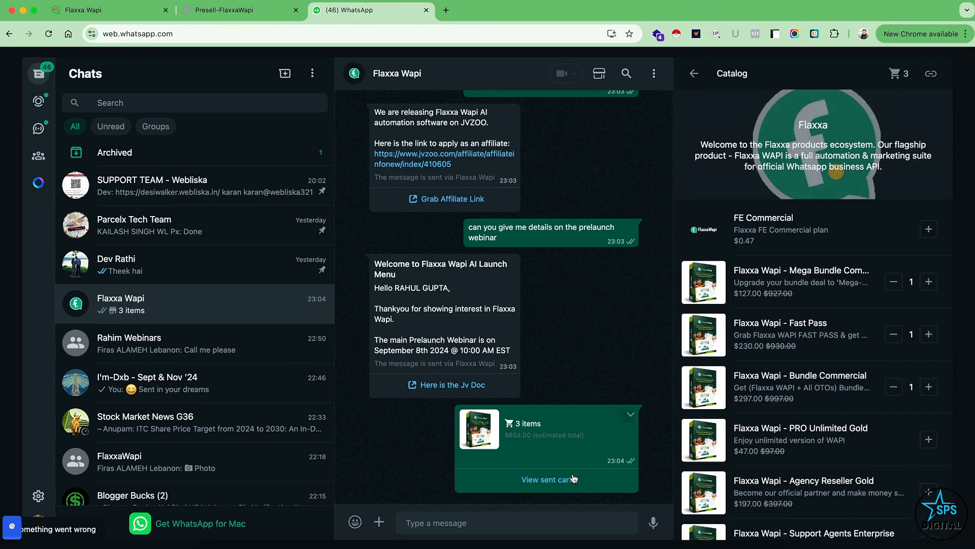
left_click(694, 74)
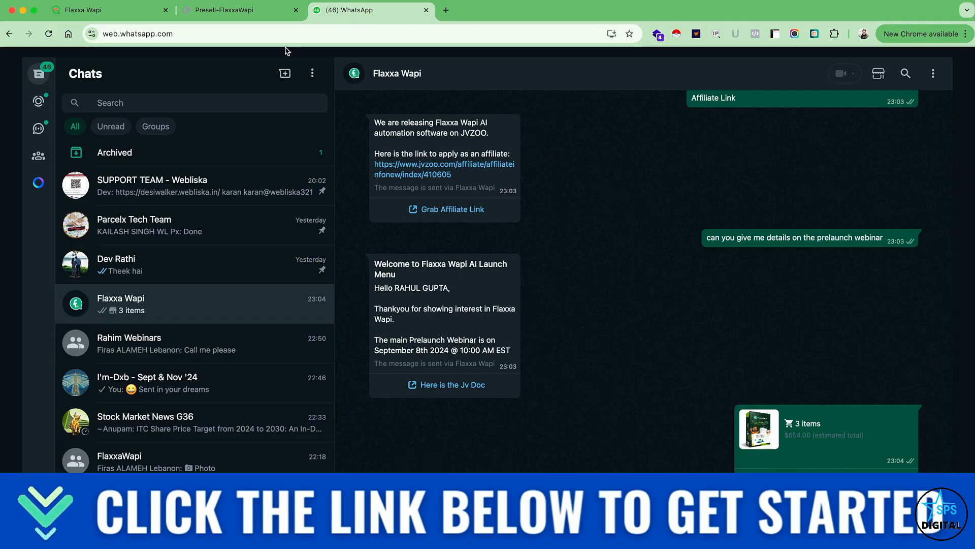
Return to FlaxxaWapi and open the templates management page to review its notes and template list.
left_click(221, 13)
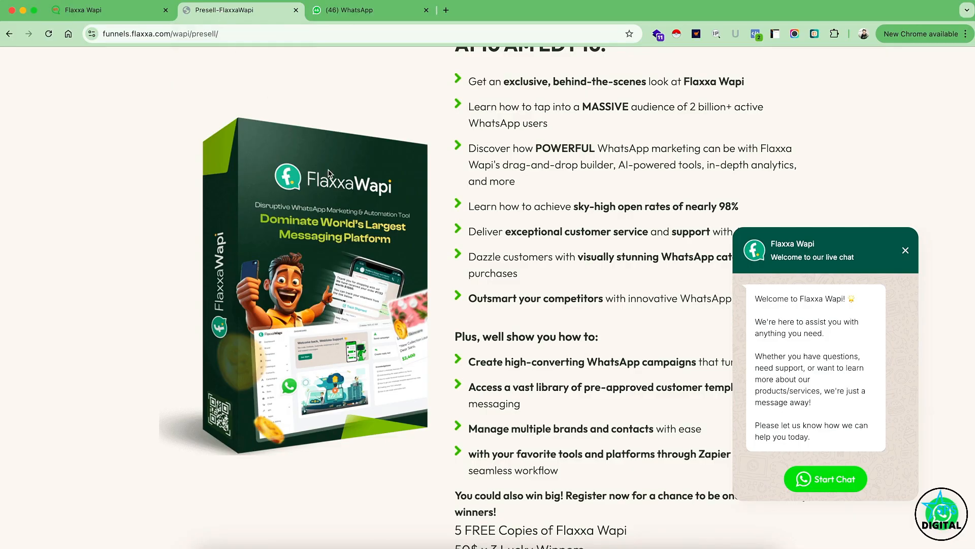
left_click(127, 11)
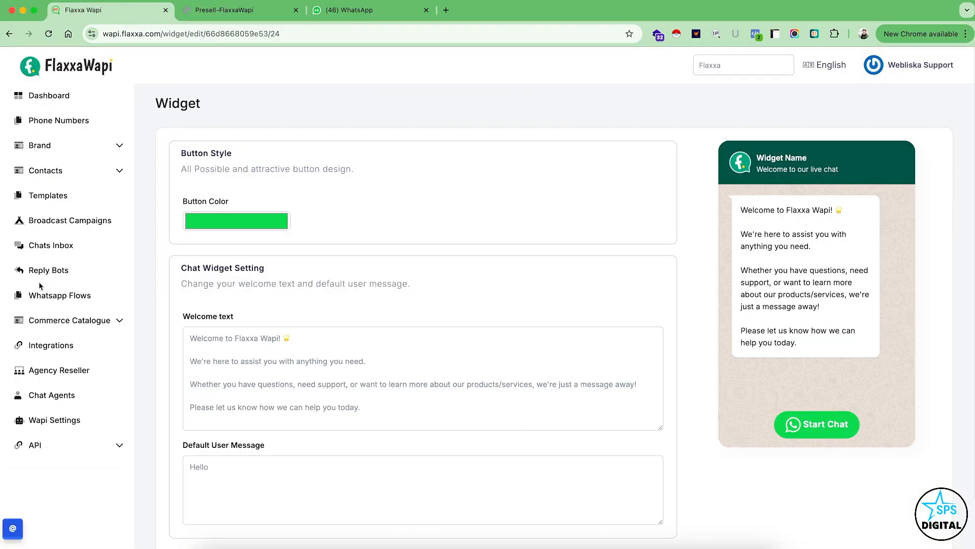
left_click(45, 199)
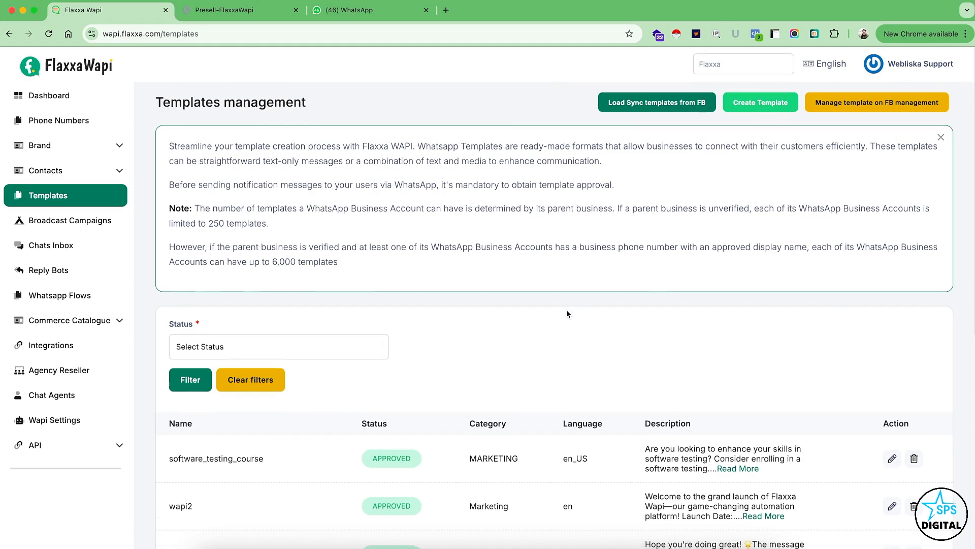
scroll(564, 310, "down", 1)
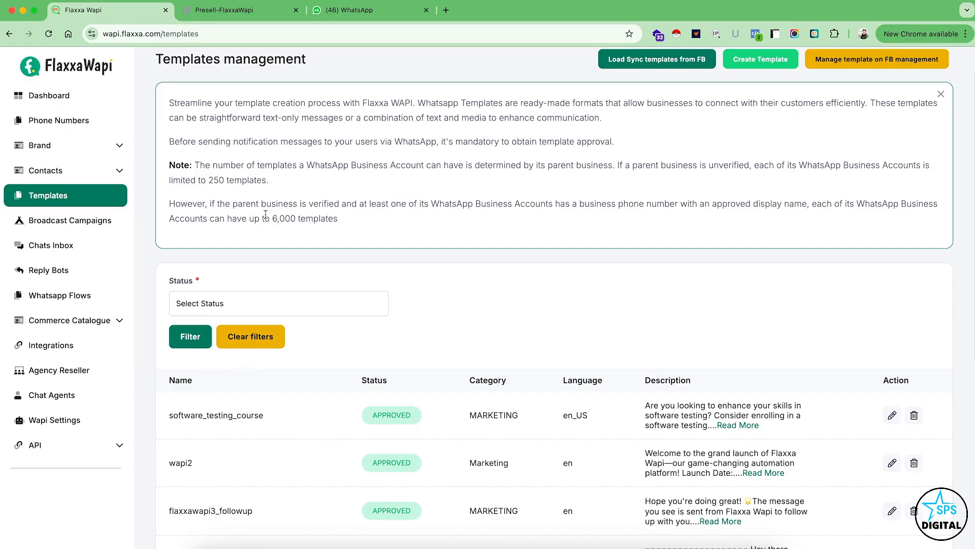
scroll(544, 200, "up", 2)
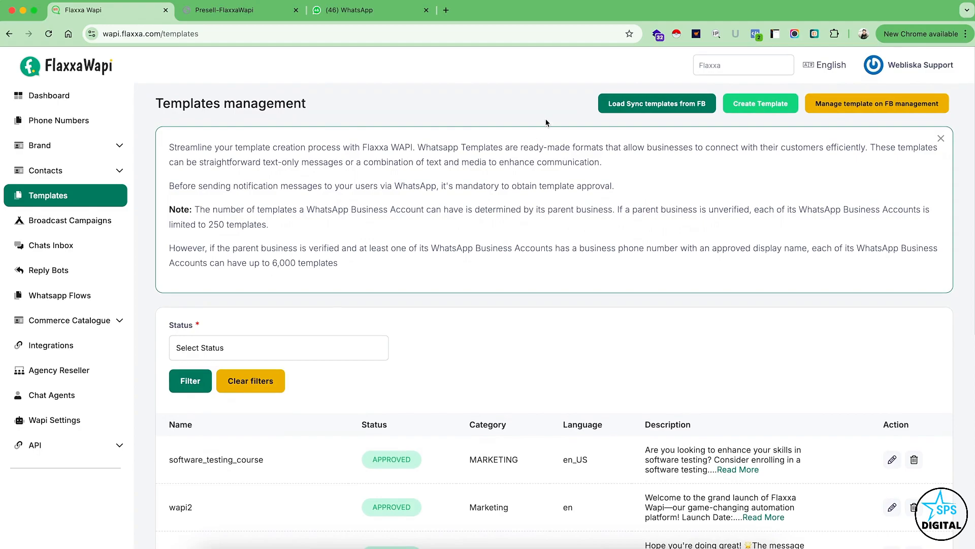
Sync the message templates from FB and look through the updated list with its approval statuses.
left_click(645, 104)
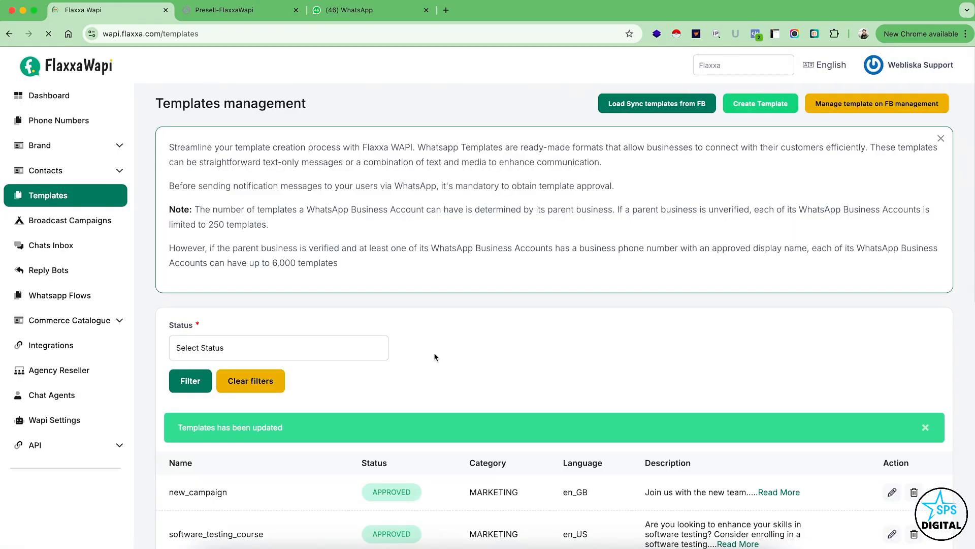
scroll(487, 345, "down", 4)
scroll(330, 307, "down", 3)
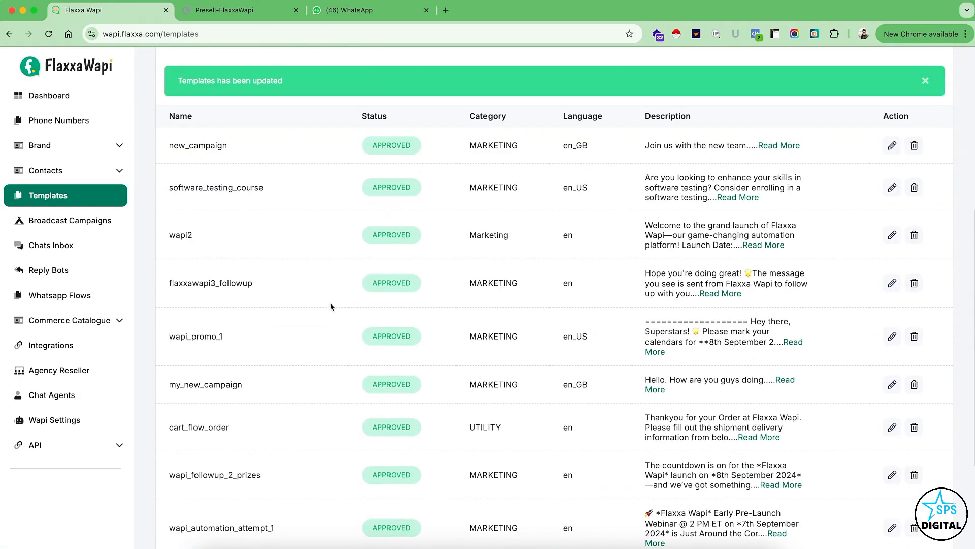
scroll(387, 380, "down", 3)
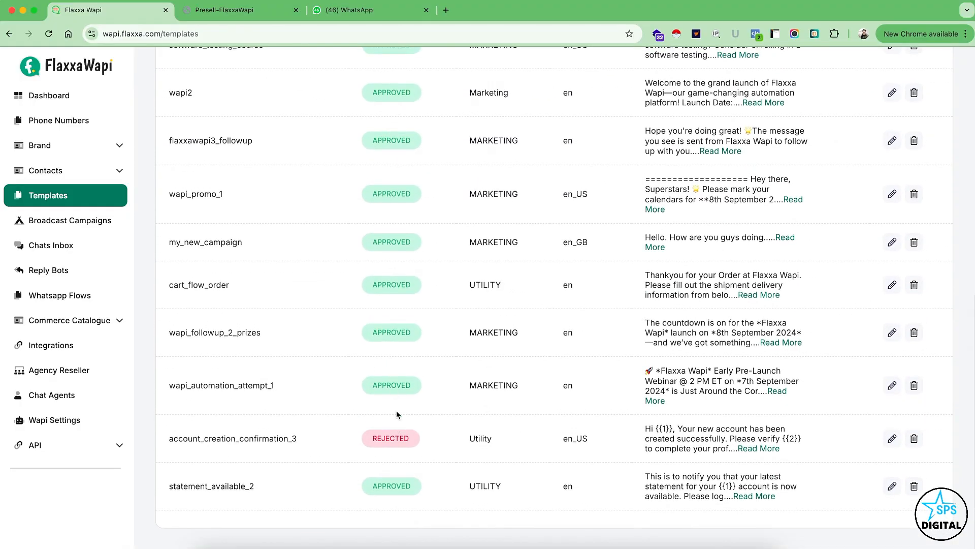
scroll(396, 410, "up", 9)
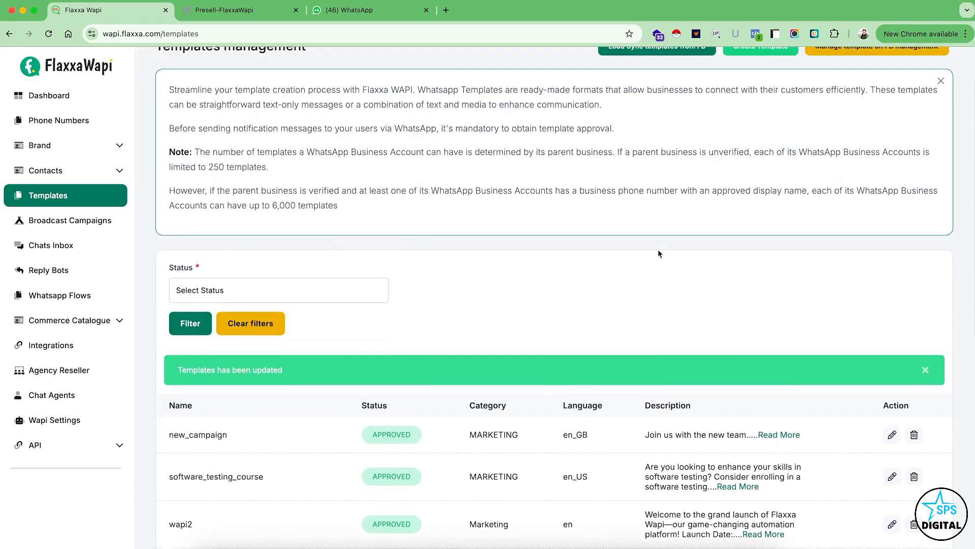
scroll(658, 252, "up", 1)
Start a new message template from a blank one in the Marketing category with the Custom type.
left_click(760, 47)
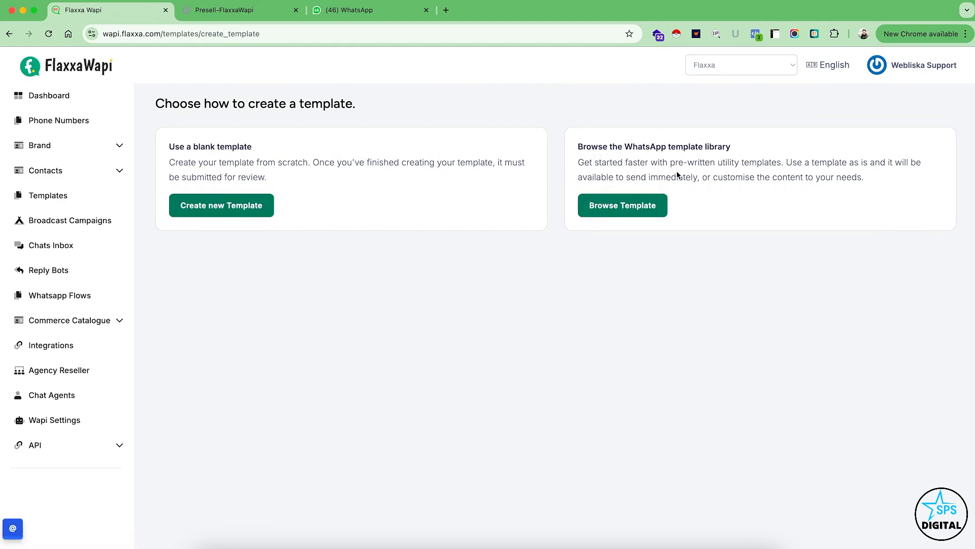
left_click(225, 212)
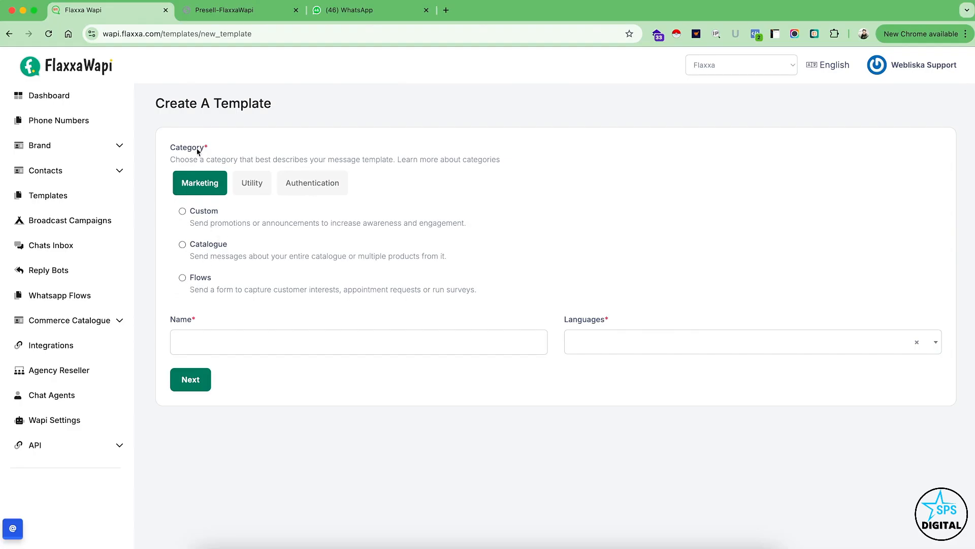
left_click(183, 211)
Name the template test-temp1, set its language to English and continue to the template body.
left_click(263, 342)
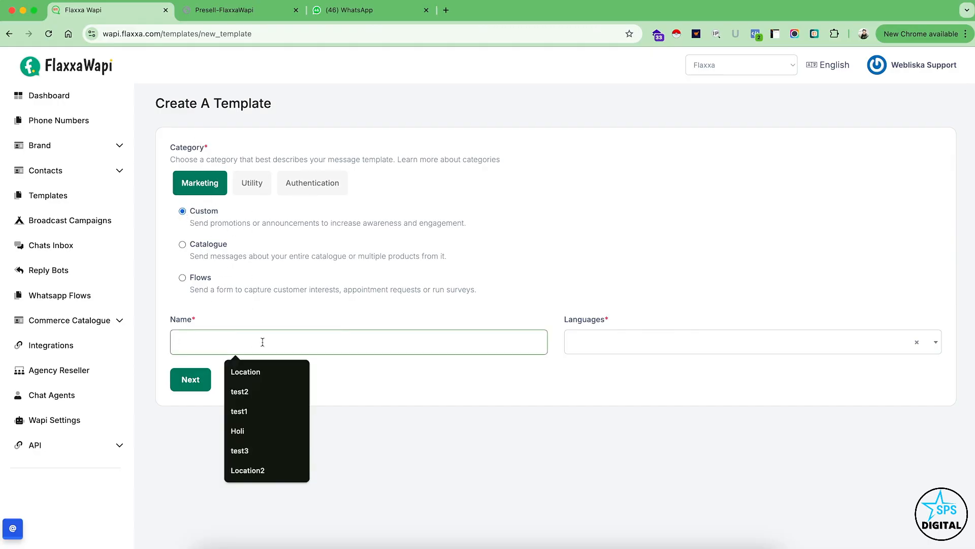
type("test-temp1")
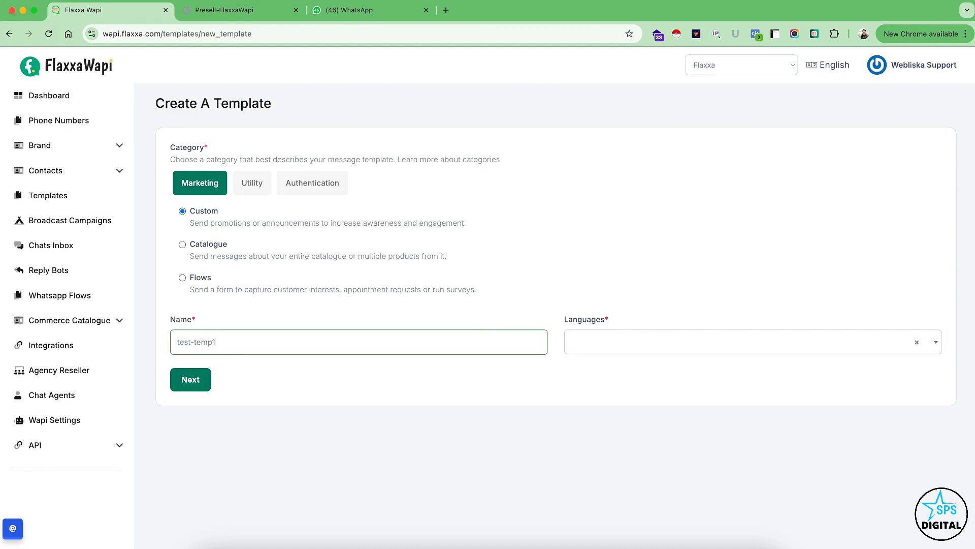
left_click(641, 348)
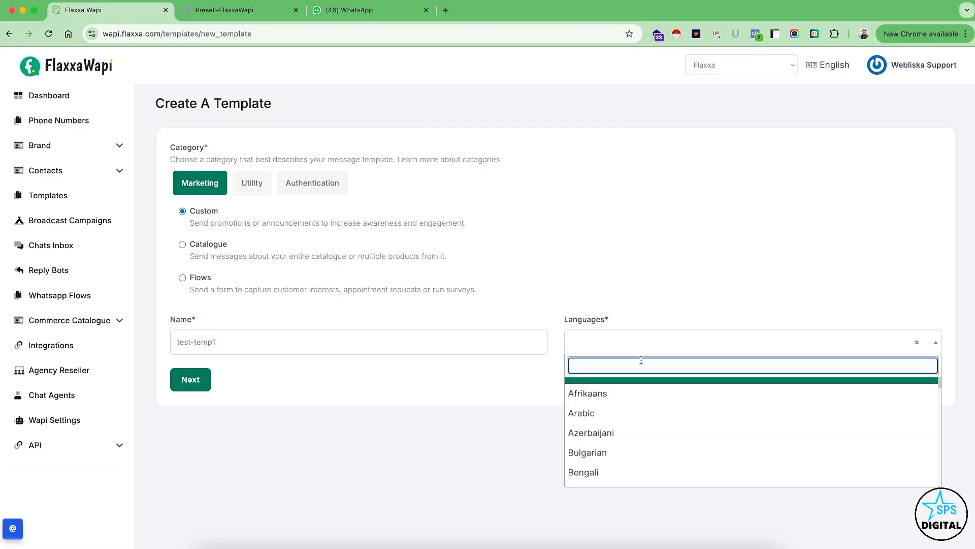
type("engl")
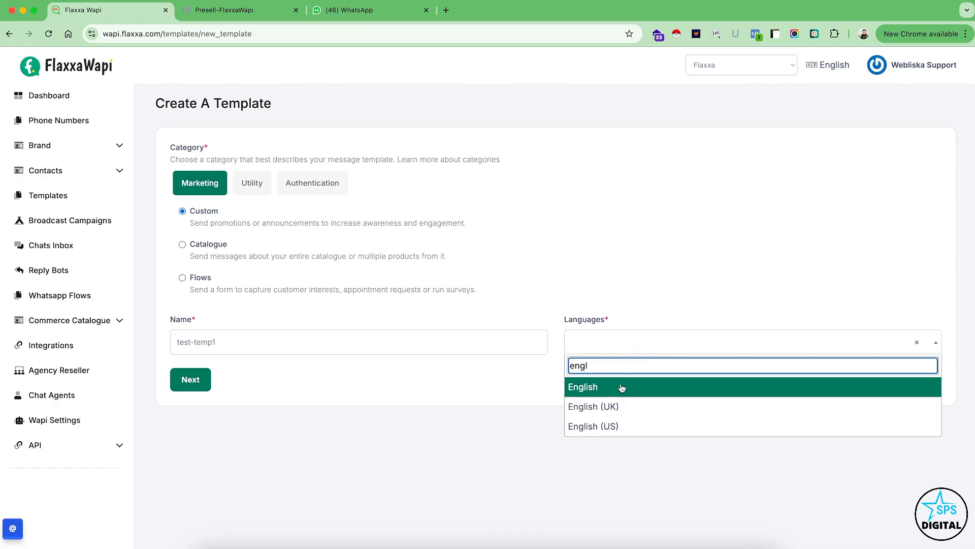
left_click(620, 388)
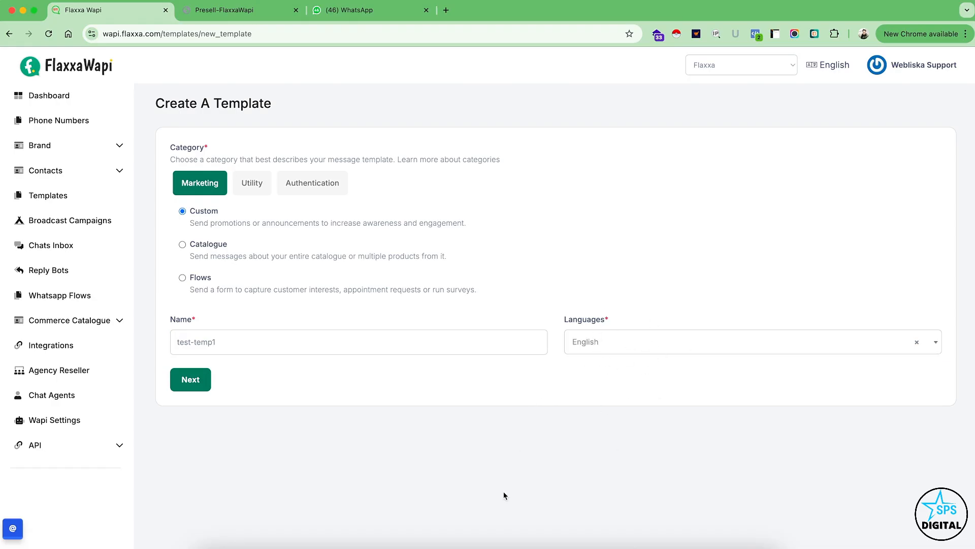
left_click(191, 380)
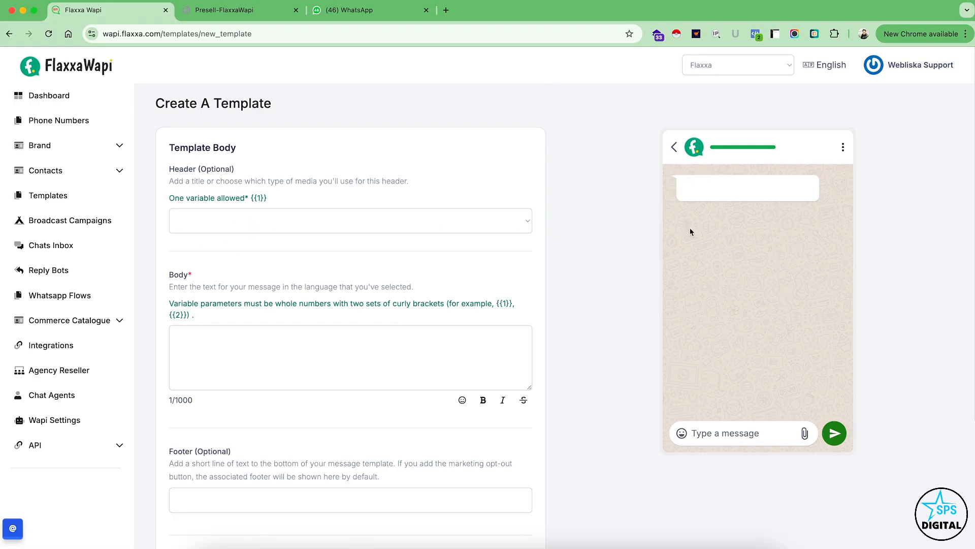
Try the Text, Video and Image header types in the template preview, and reset the header to blank.
left_click(305, 226)
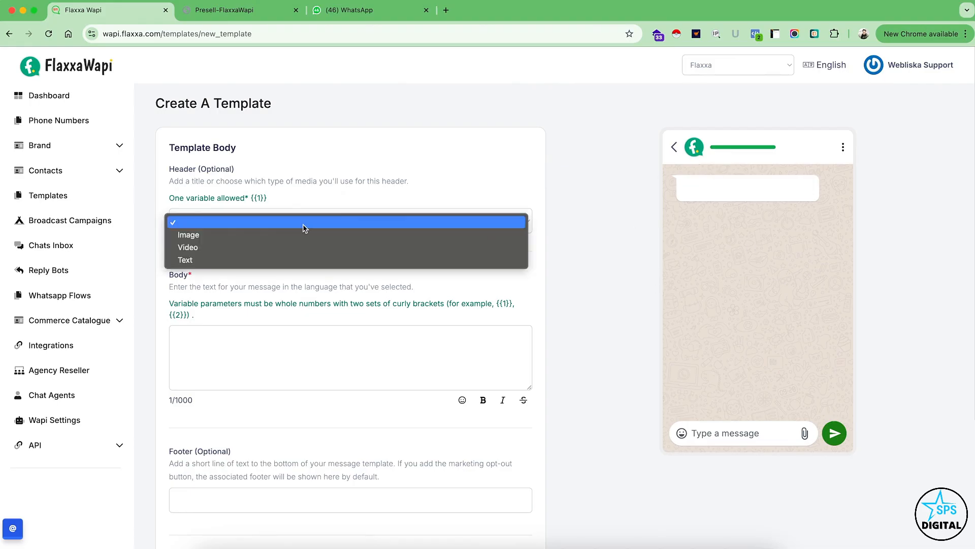
left_click(202, 260)
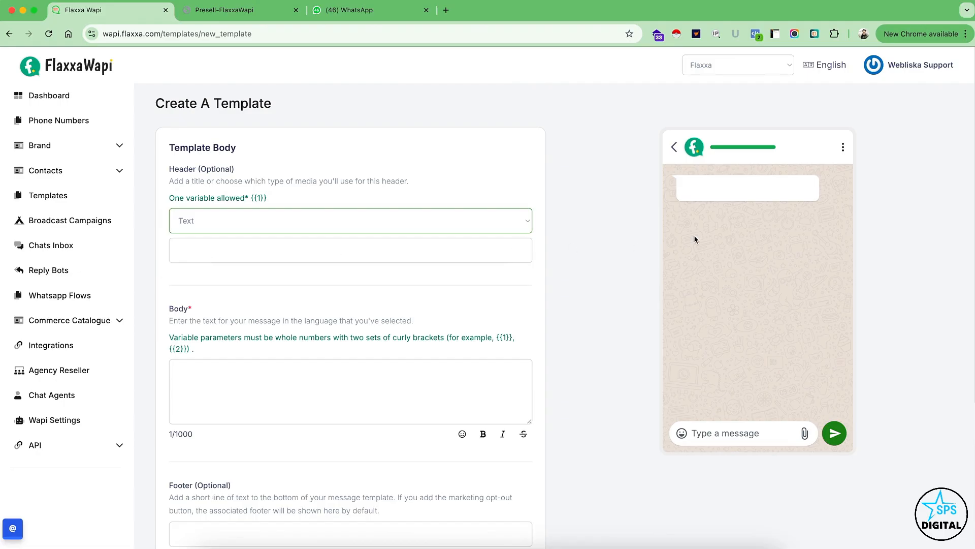
left_click(351, 231)
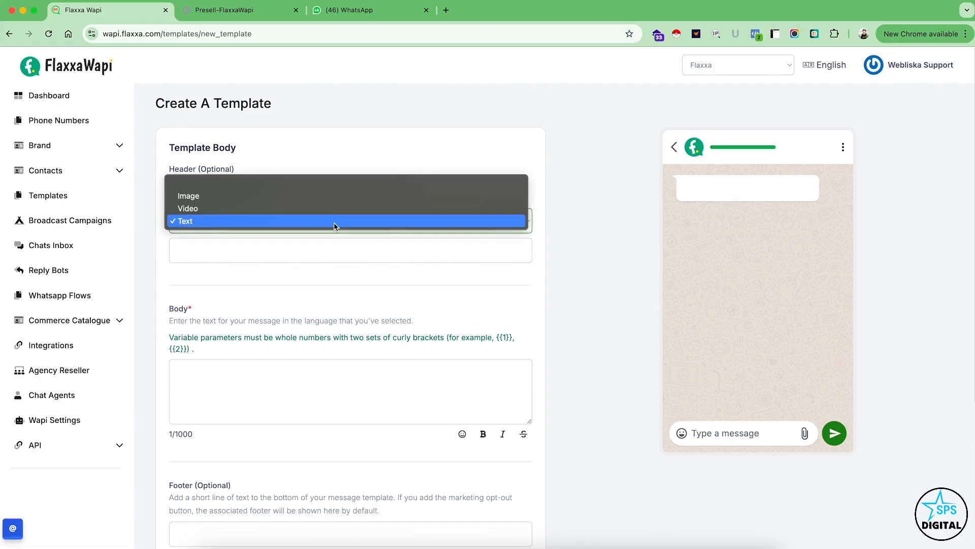
left_click(210, 207)
left_click(248, 217)
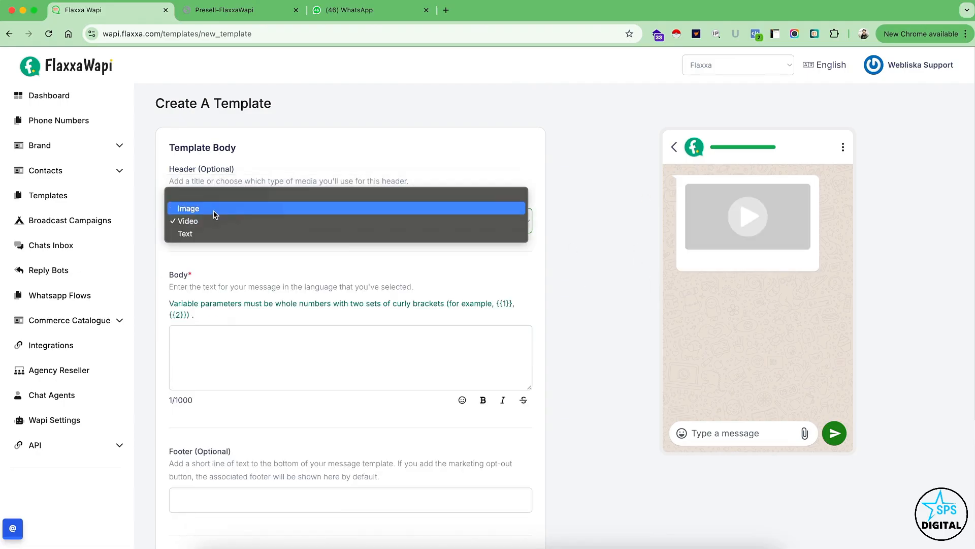
left_click(214, 209)
left_click(255, 231)
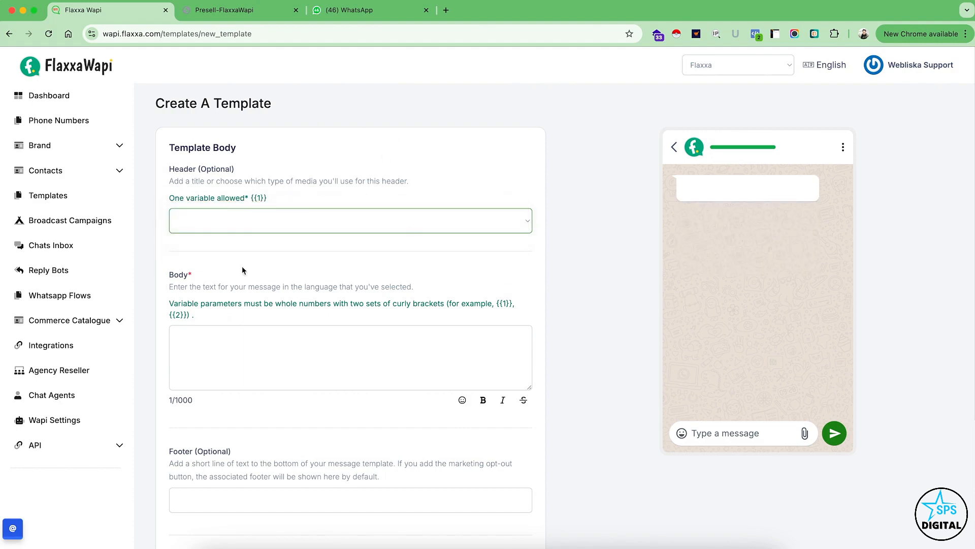
Enter the template's body text as "Welcome to Flaxxa Wapi. This is a test email template.".
scroll(295, 293, "down", 3)
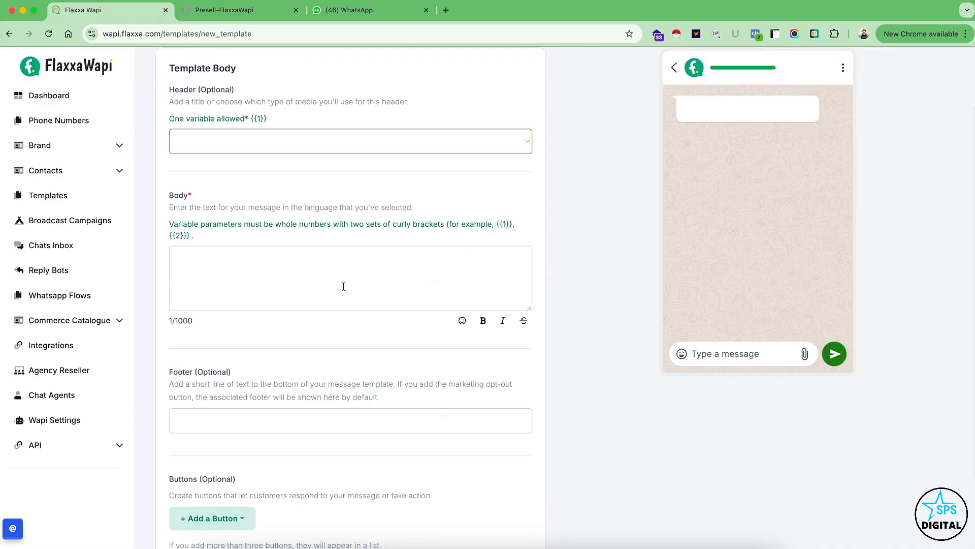
scroll(344, 286, "up", 1)
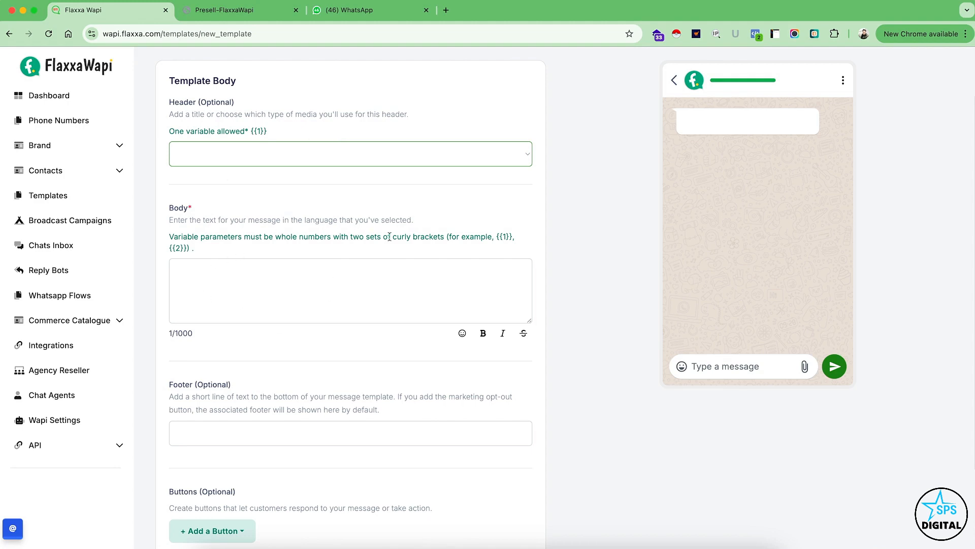
left_click_drag(252, 133, 268, 132)
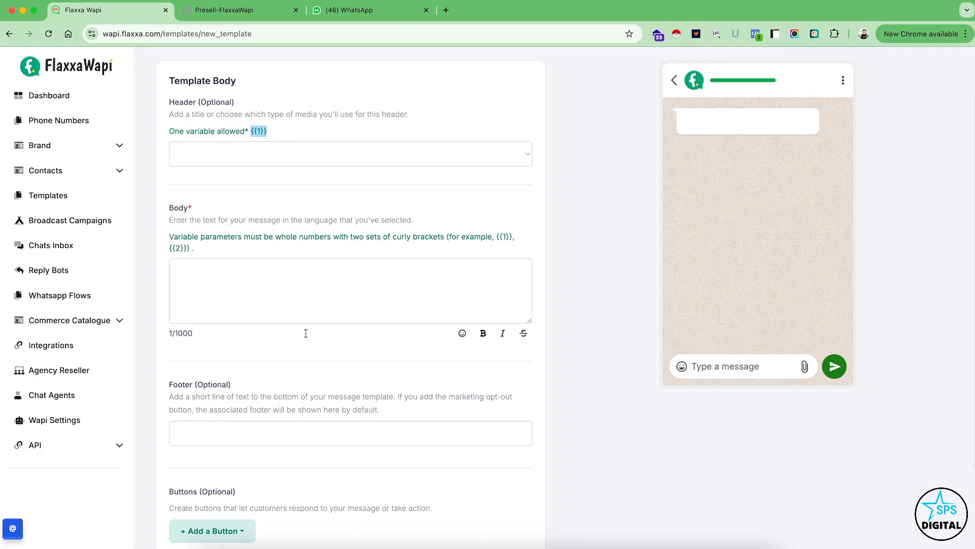
left_click(369, 275)
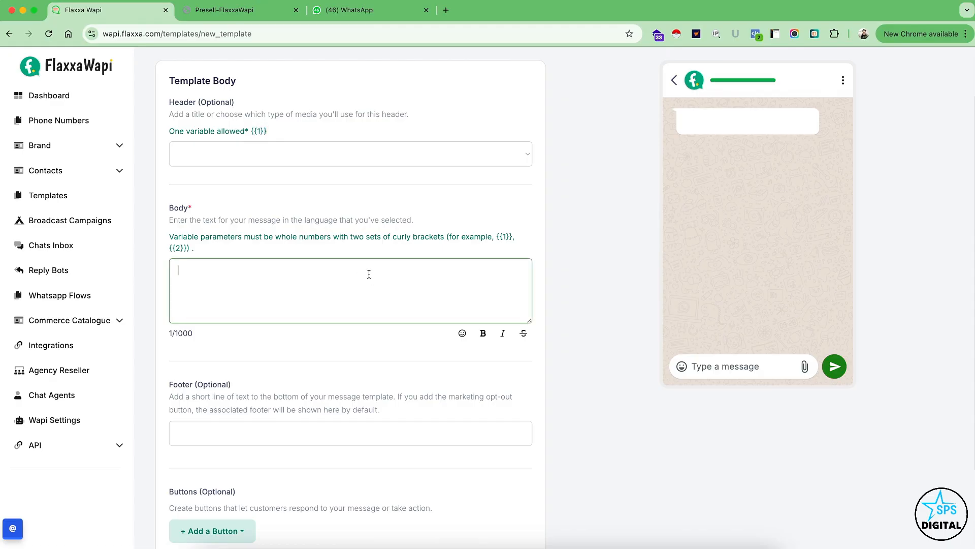
type("Welcom")
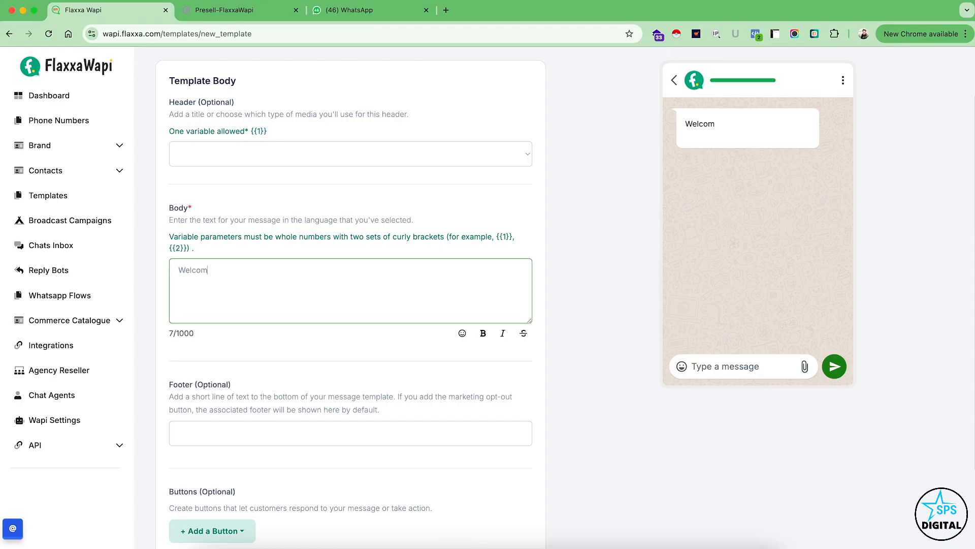
type("e to Flaxxa Wap")
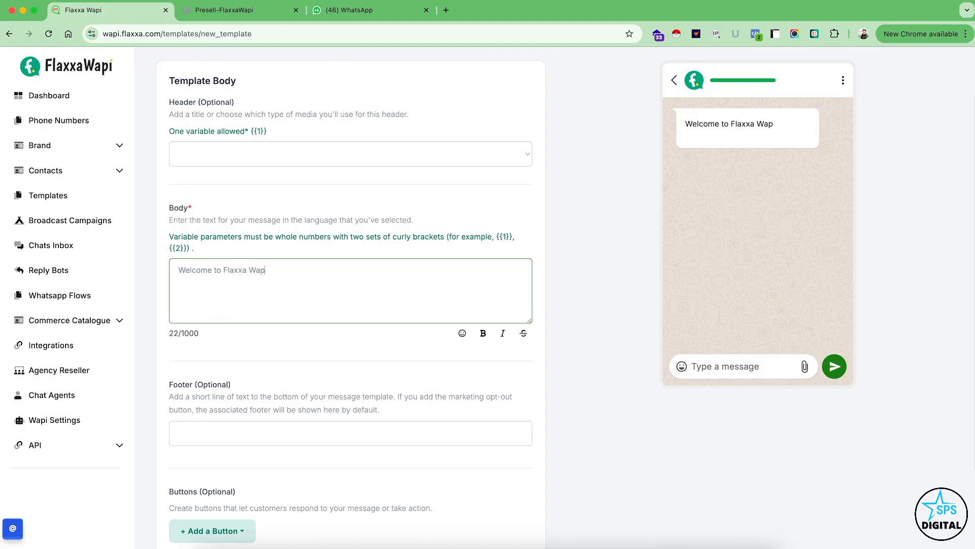
type("i. This is a test ")
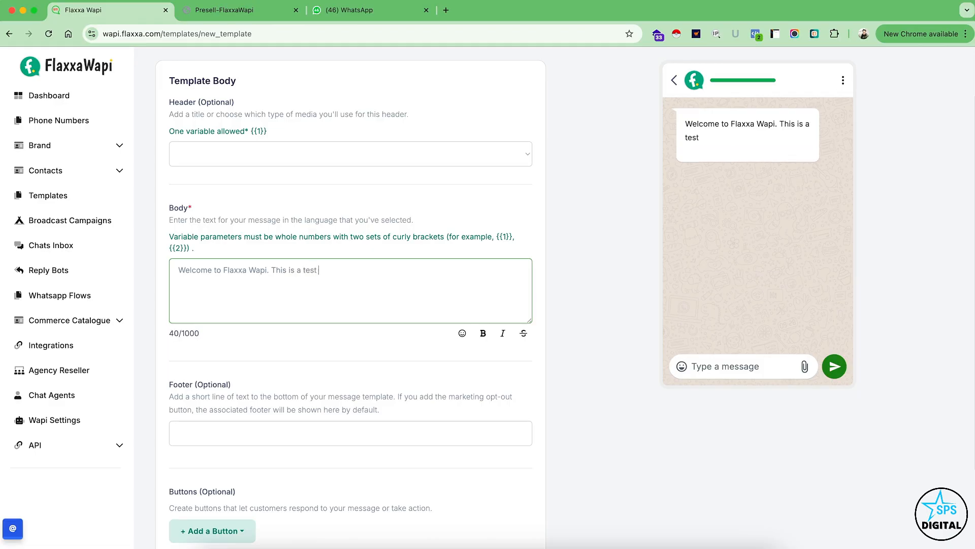
type("email template.")
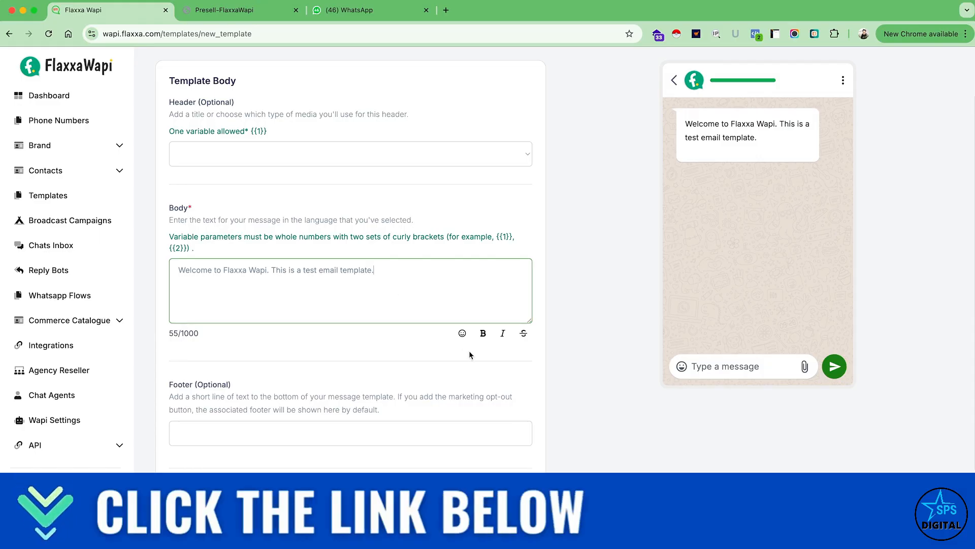
Check the emoji picker without inserting an emoji, and make "Flaxxa Wapi" bold in the body text.
left_click(462, 334)
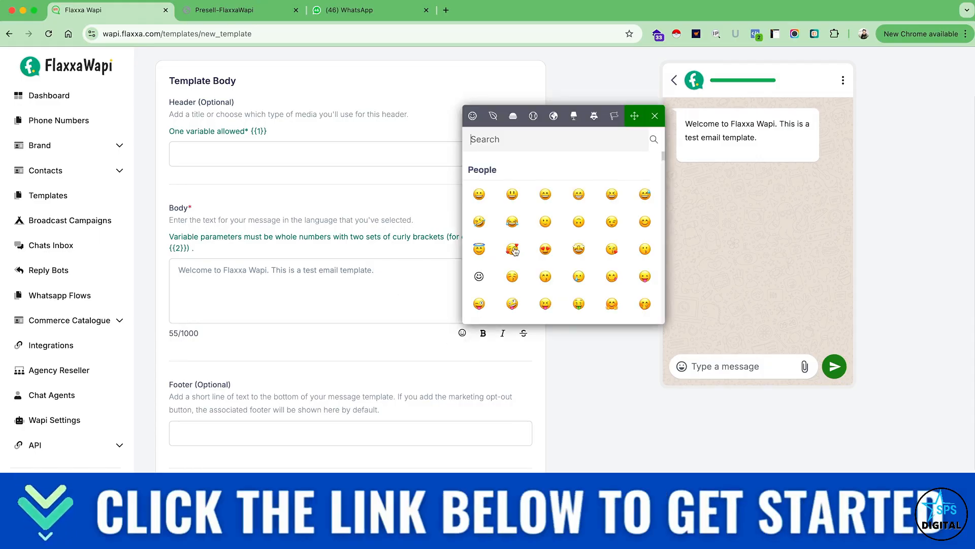
left_click(400, 301)
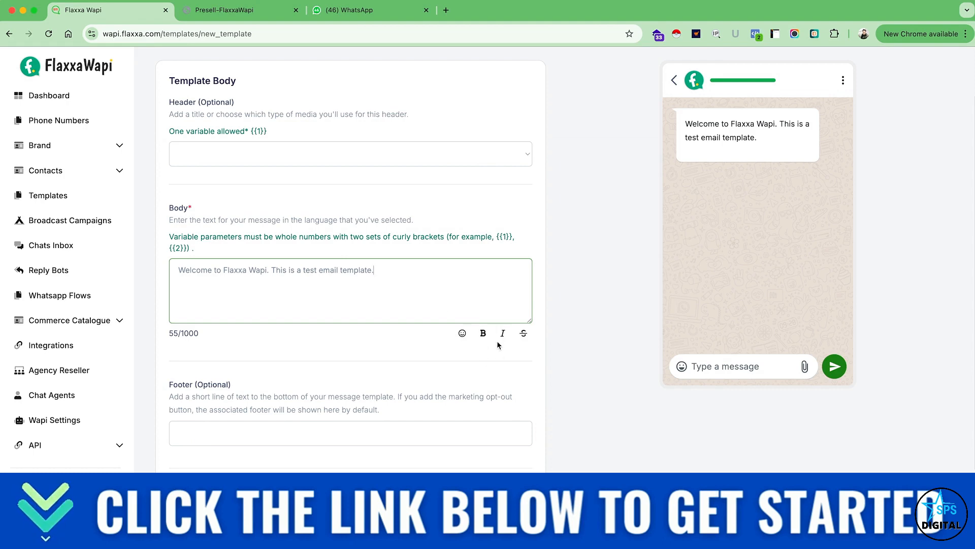
left_click_drag(224, 270, 267, 268)
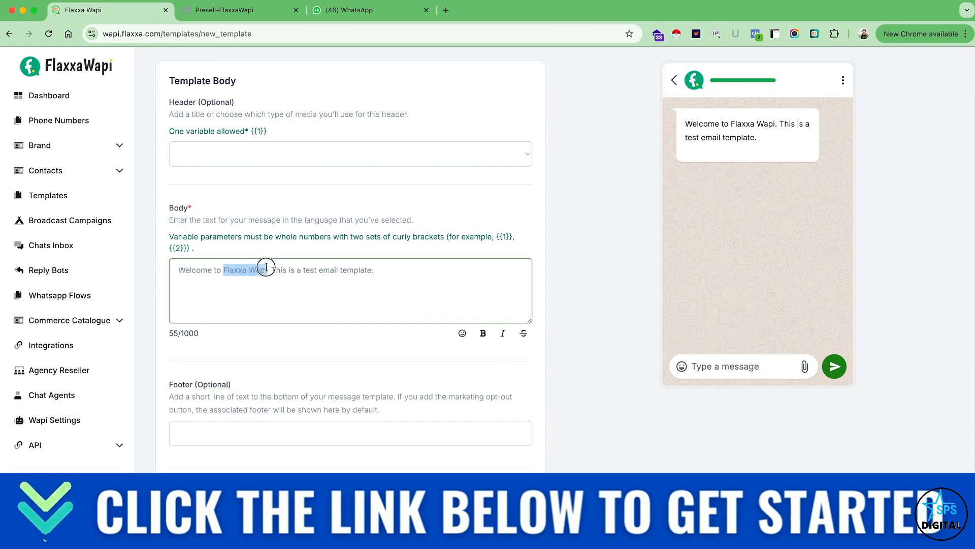
left_click(483, 333)
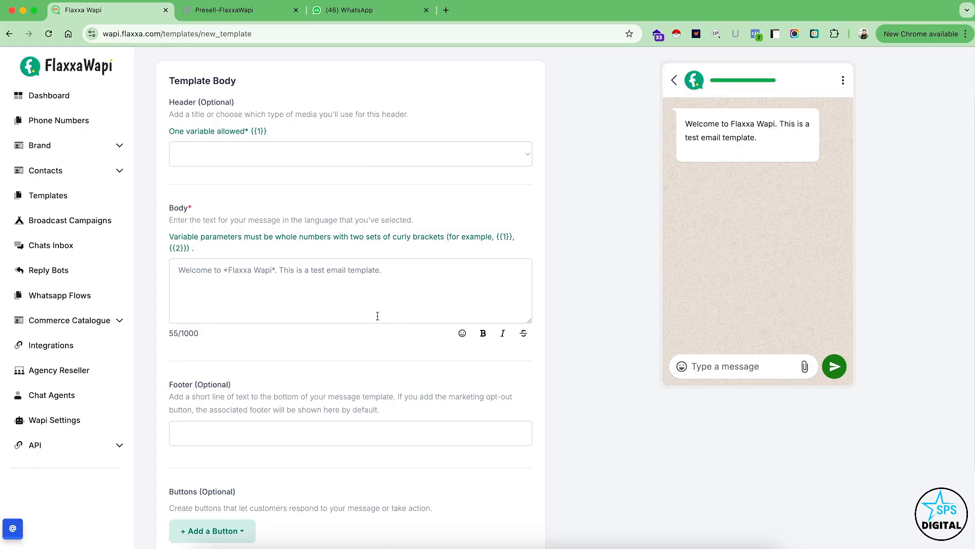
Enter the template's footer as "This message is sent from Flaxxa Wapi".
scroll(377, 316, "down", 2)
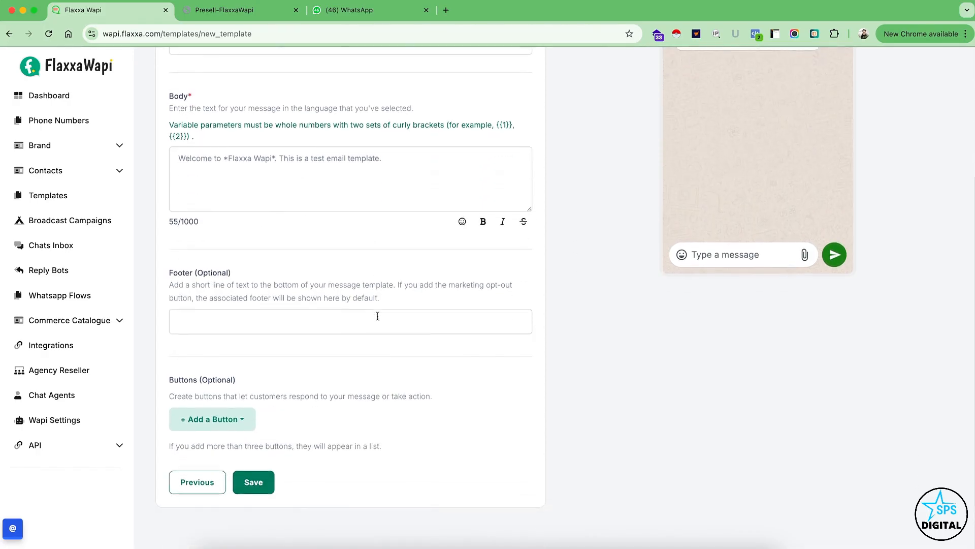
left_click(224, 329)
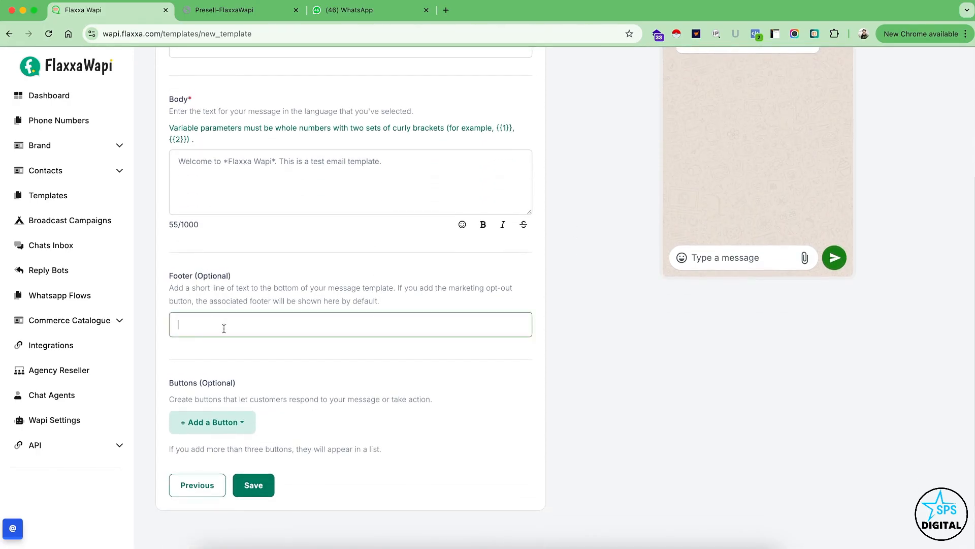
type("This me")
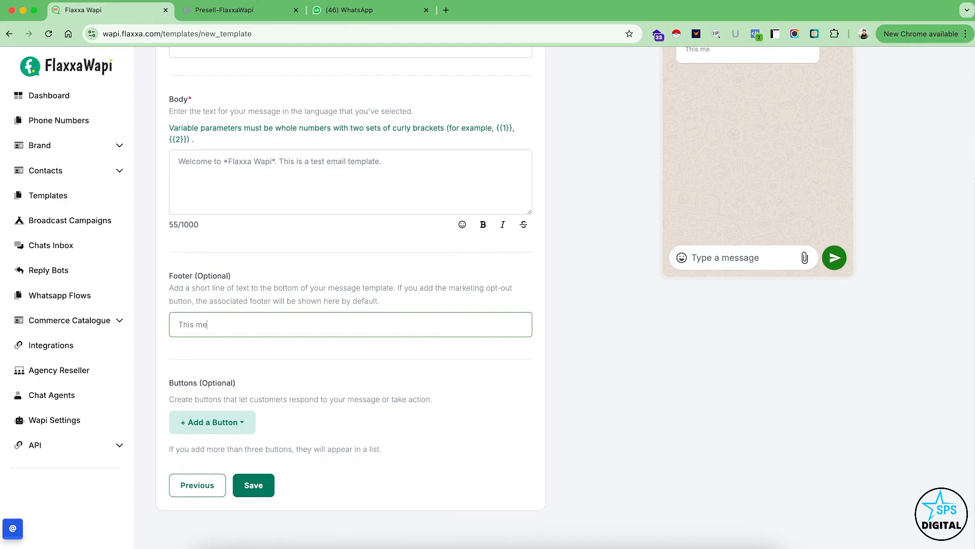
type("ssage is sent fom")
key("BackSpace")
key("BackSpace")
type("rom ")
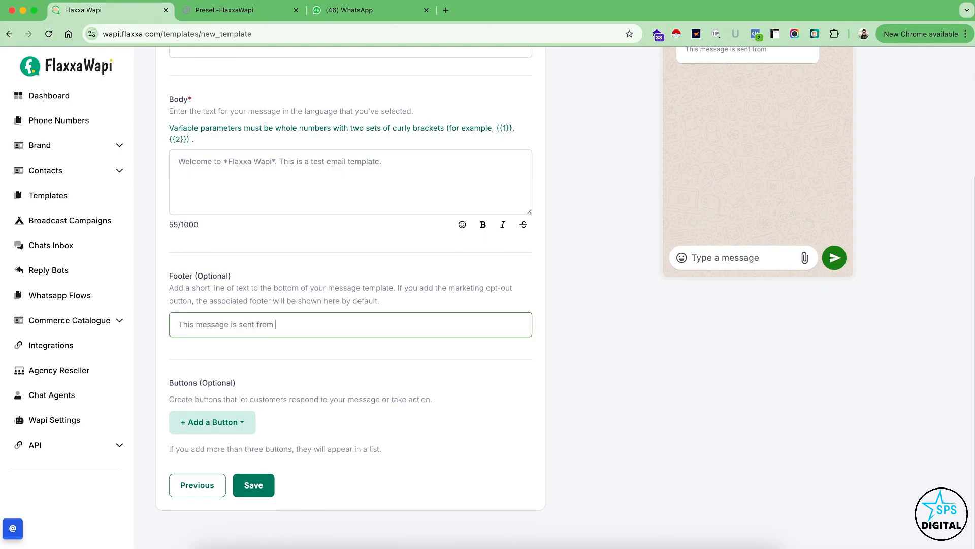
type("Flaxxa Wapi")
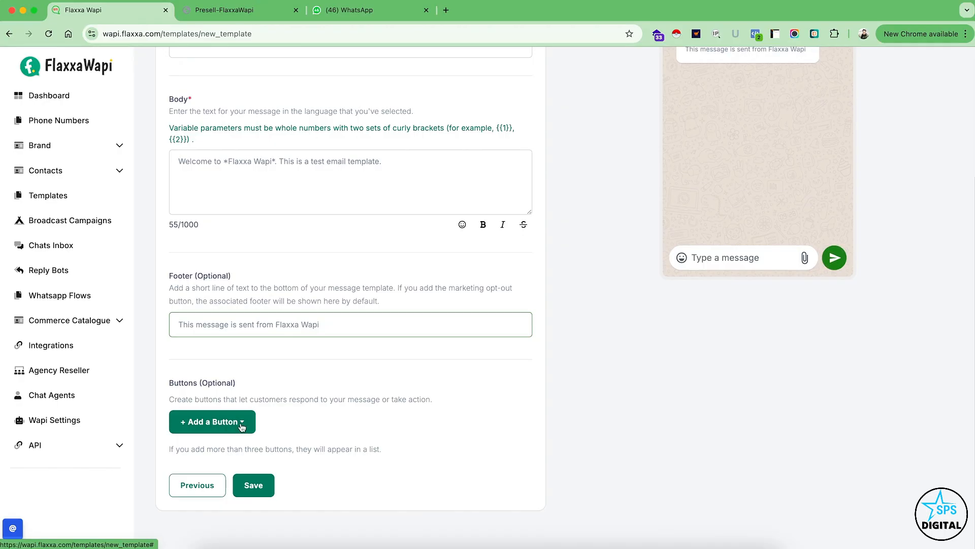
left_click(241, 428)
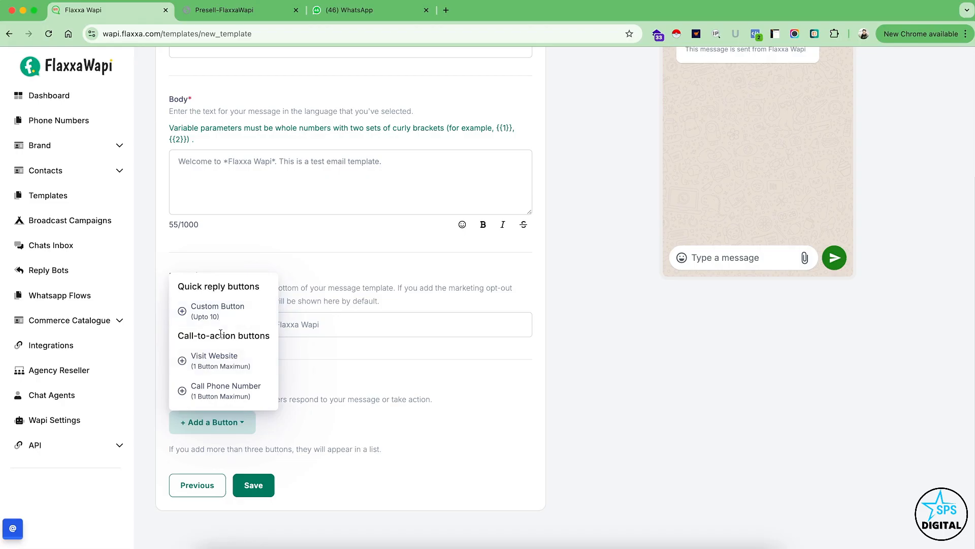
left_click(227, 367)
scroll(358, 472, "down", 2)
left_click(224, 445)
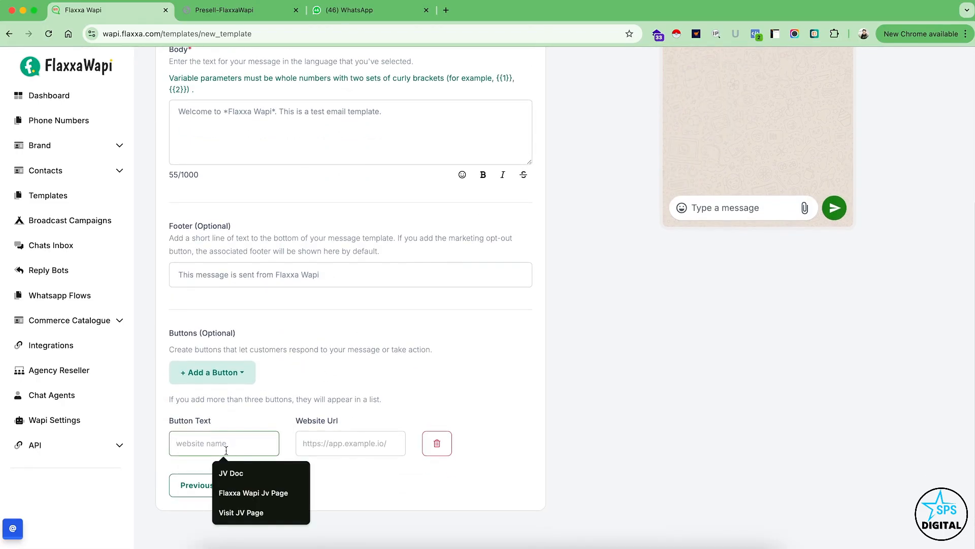
type("Visit Website")
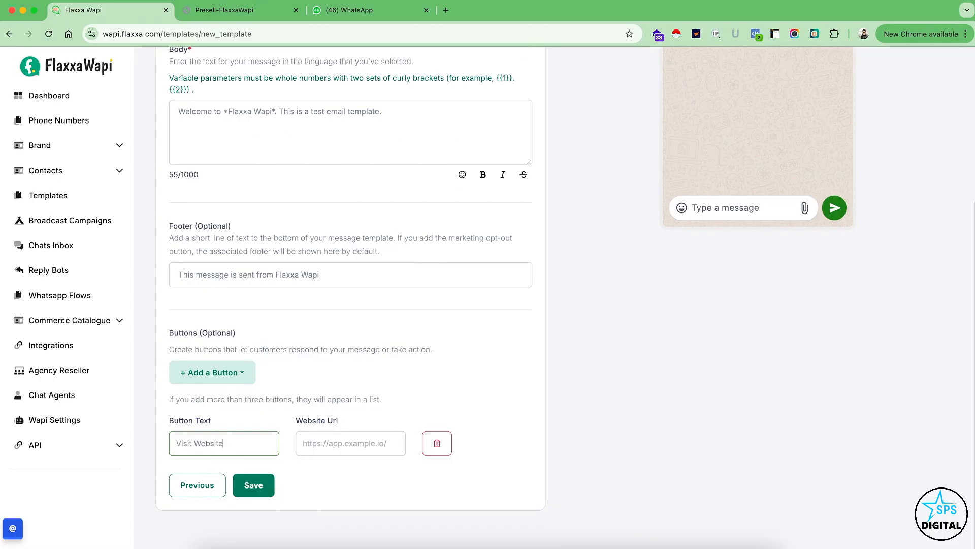
key("Tab")
type("ht")
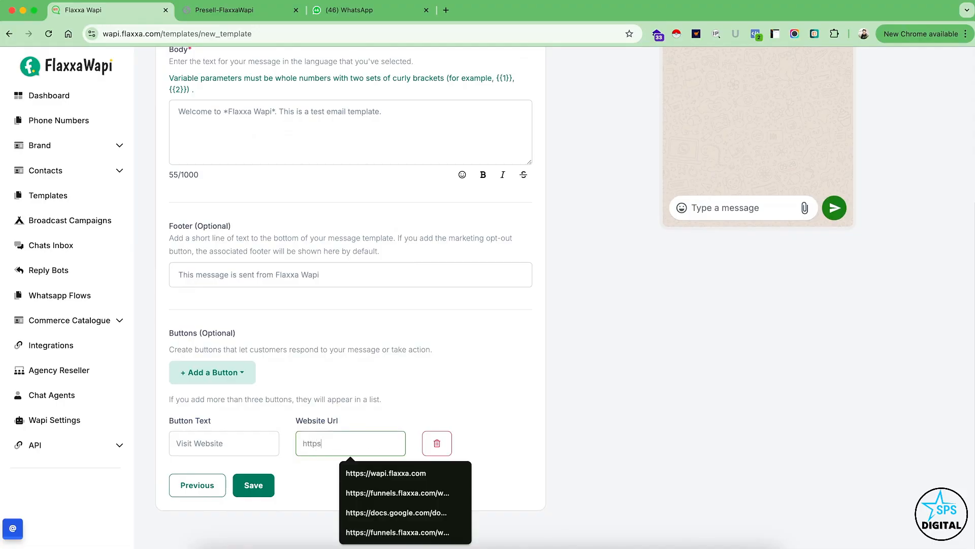
type("tps://flaxxa.com")
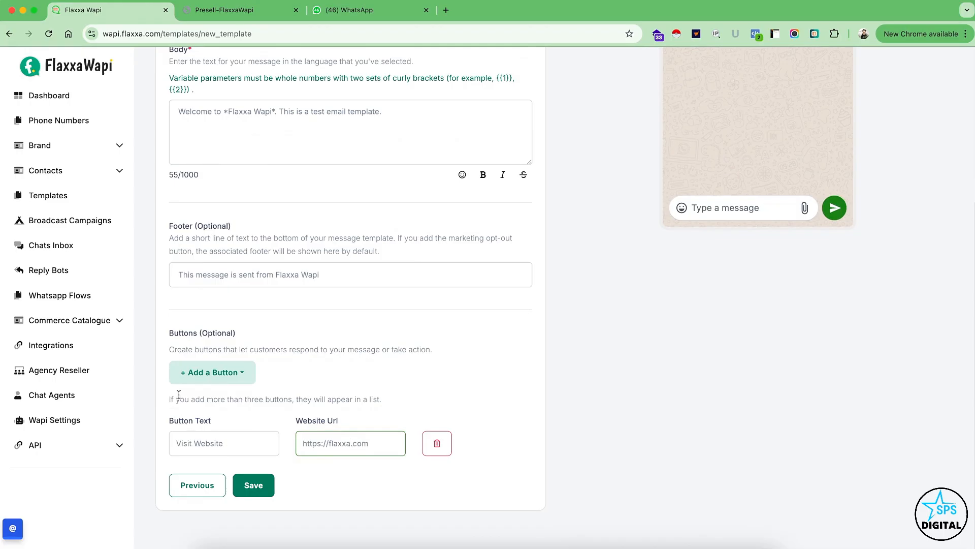
Add a Call Phone Number button to the template with the text "Call Us" and fill in its phone number.
left_click(212, 372)
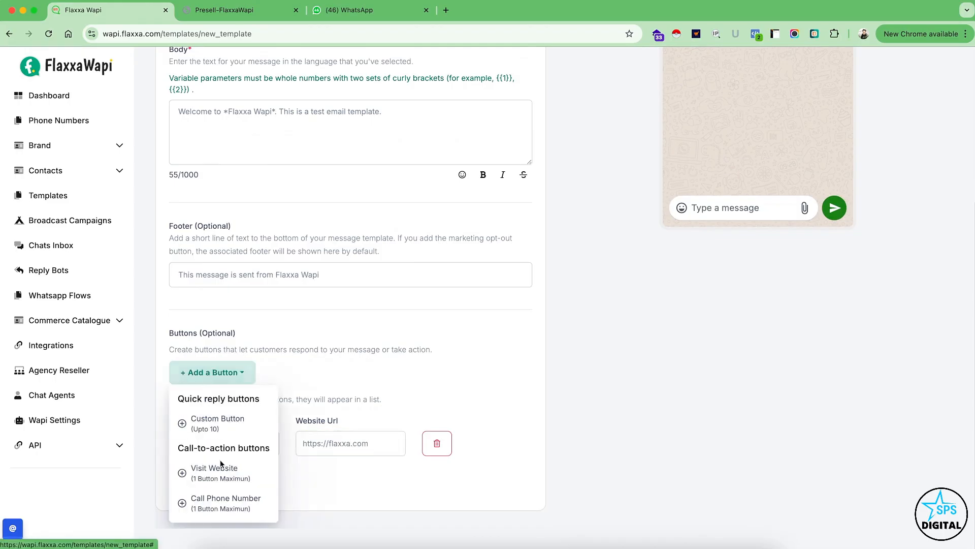
left_click(217, 500)
scroll(263, 438, "down", 1)
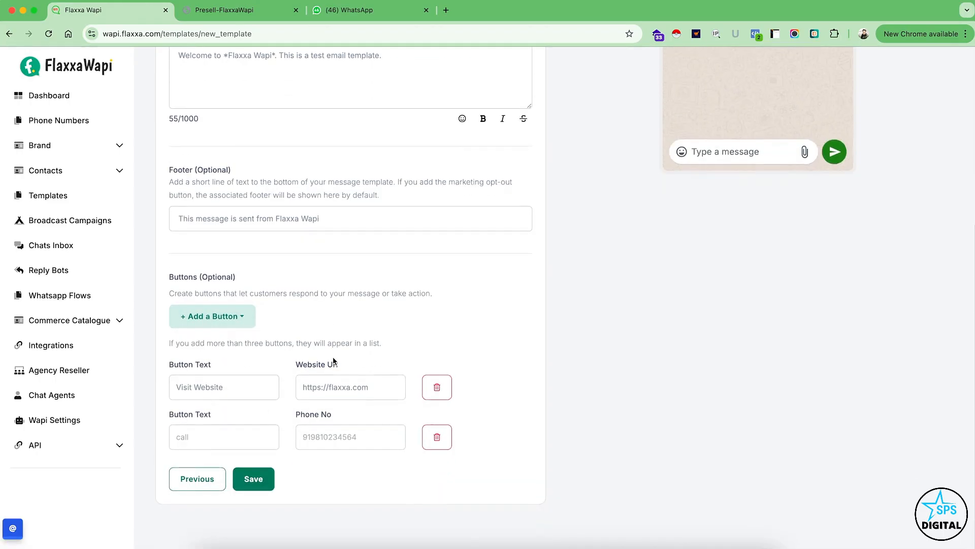
left_click(217, 442)
type("Call ")
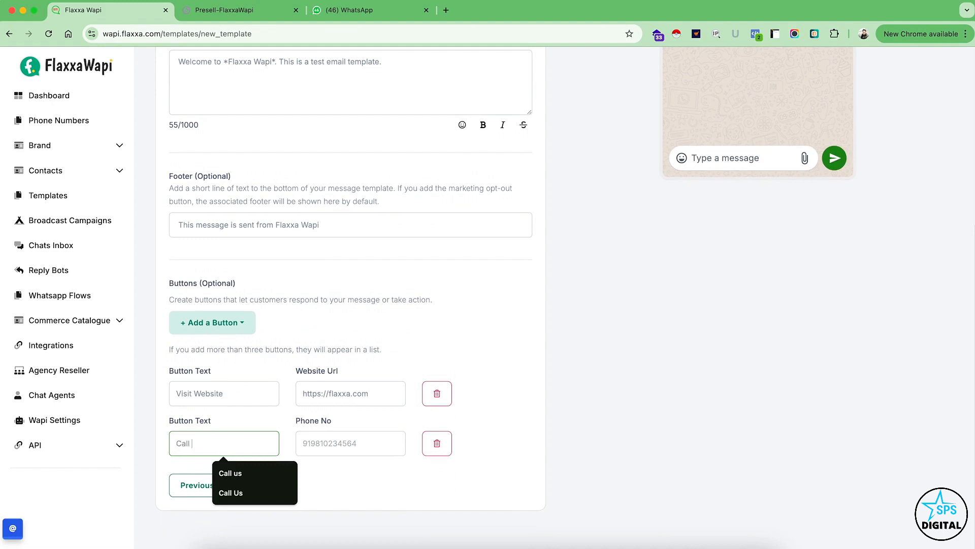
type("Us")
key("Tab")
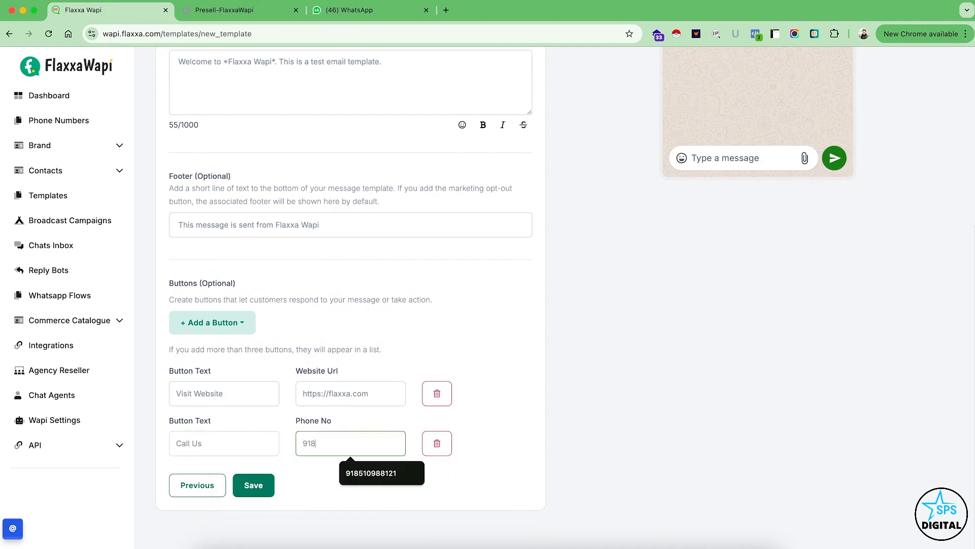
Save the new template and send test_temp1 for approval from the templates list.
left_click(244, 485)
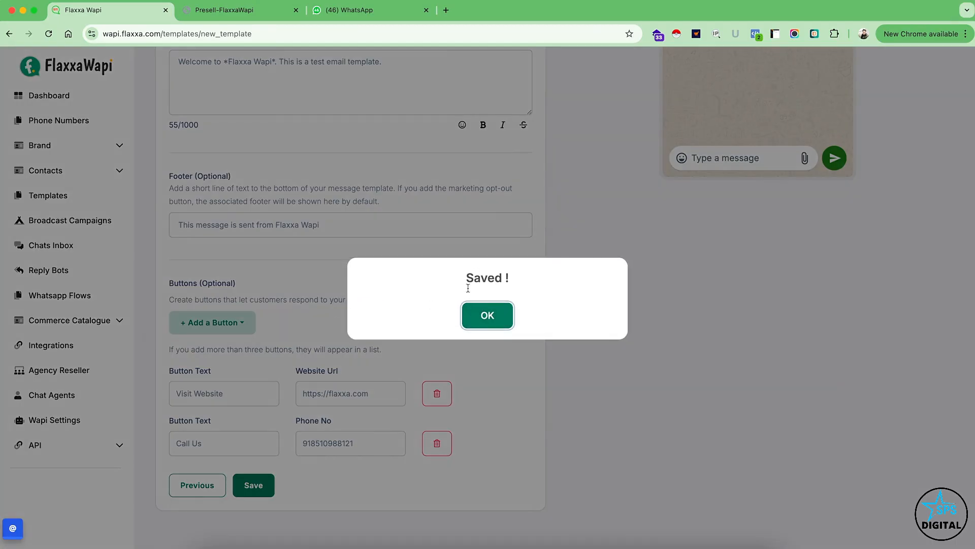
left_click(487, 314)
left_click(56, 202)
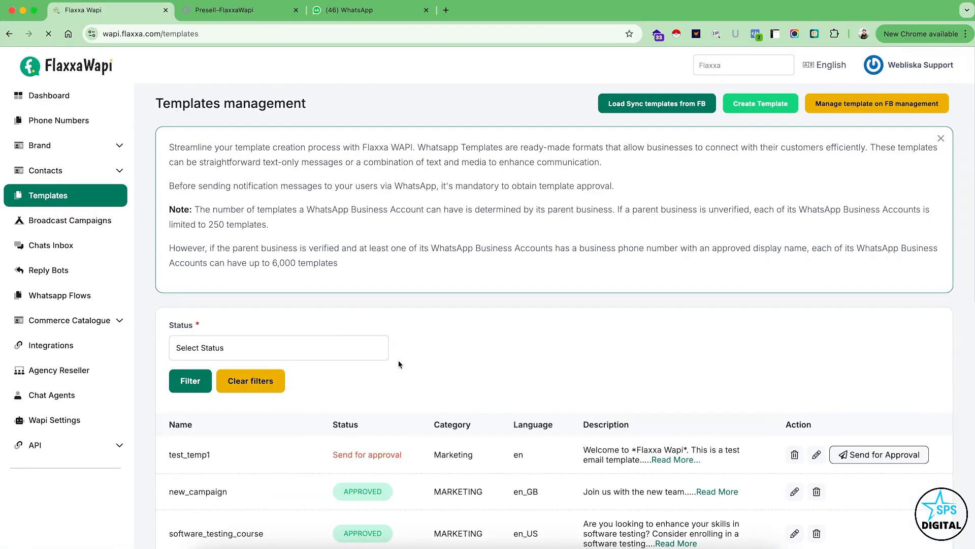
scroll(399, 364, "down", 3)
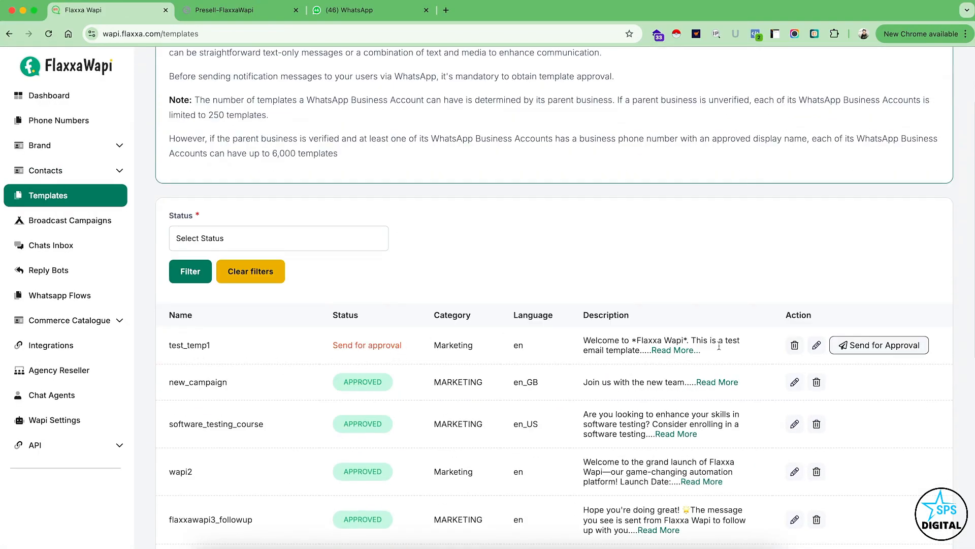
scroll(584, 359, "down", 2)
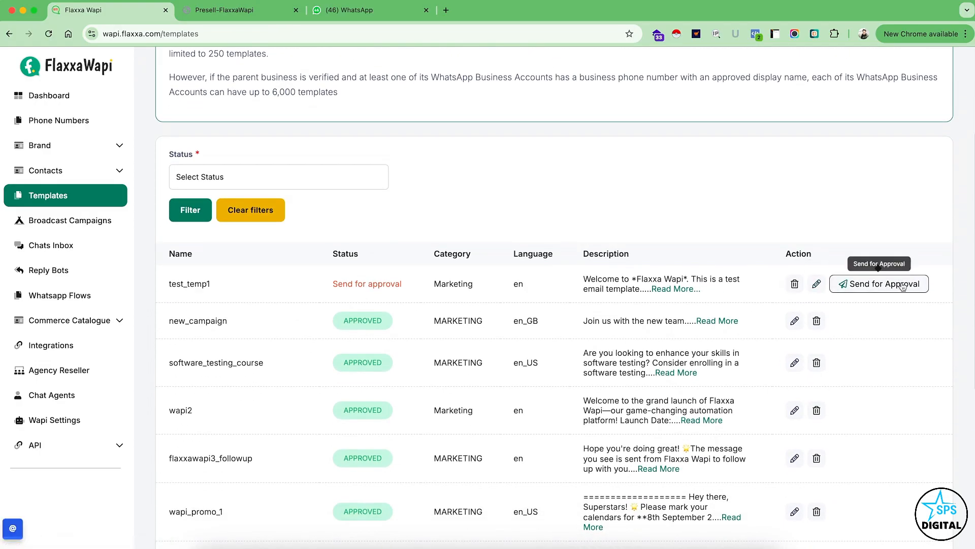
left_click(880, 289)
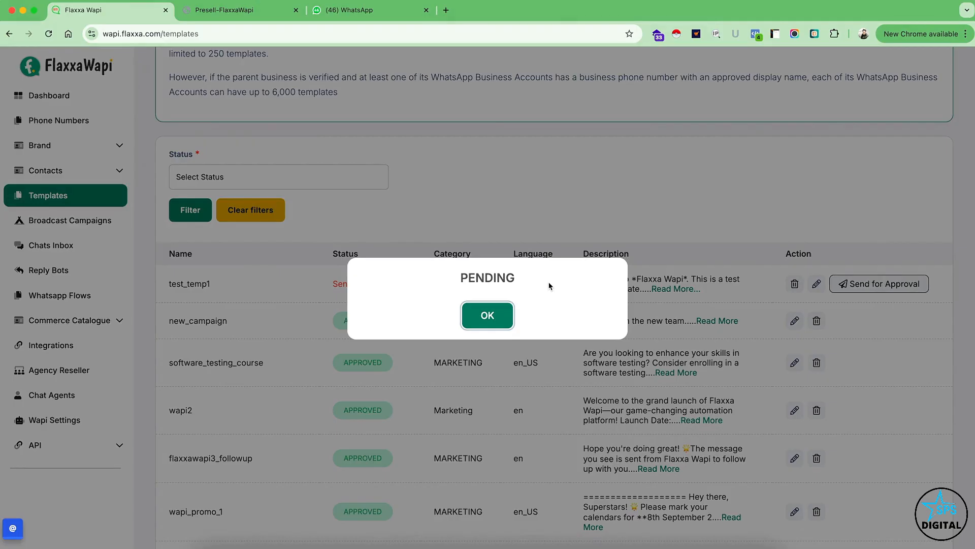
left_click(482, 316)
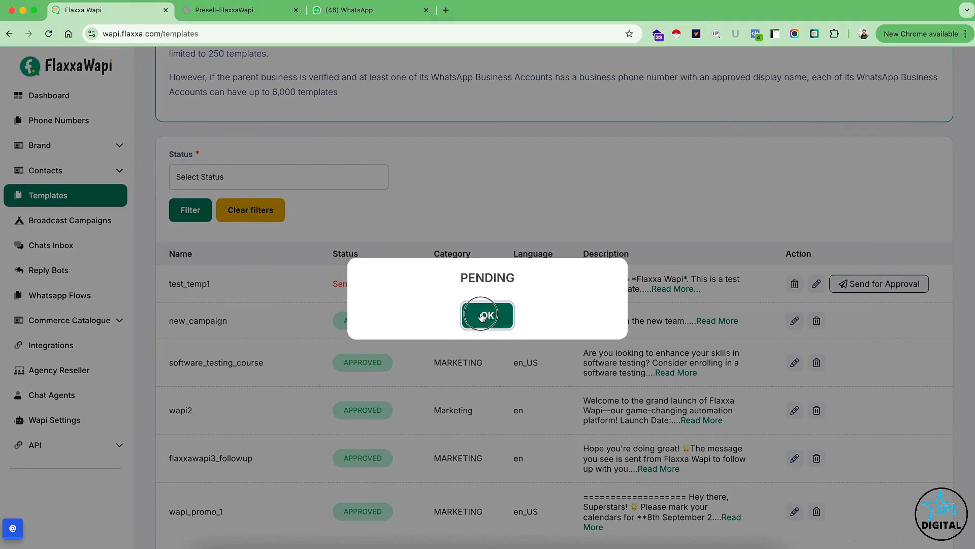
Sync the templates from Facebook and check the approval status of test_temp1 in the list.
scroll(482, 316, "up", 1)
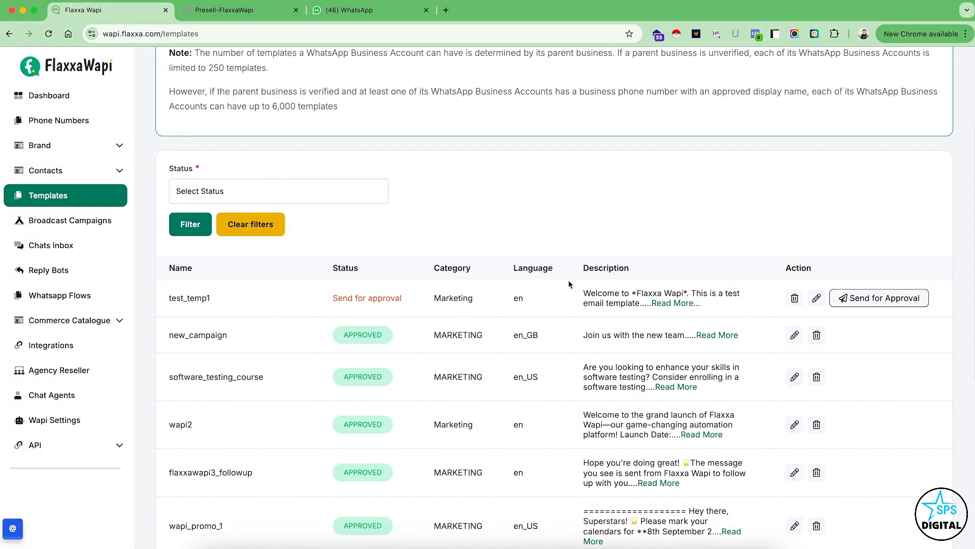
scroll(546, 365, "up", 5)
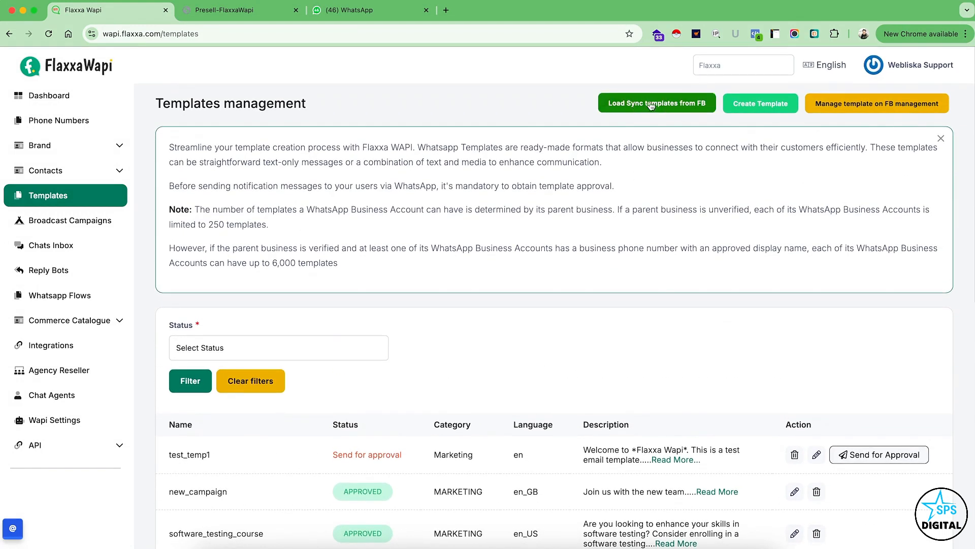
left_click(644, 103)
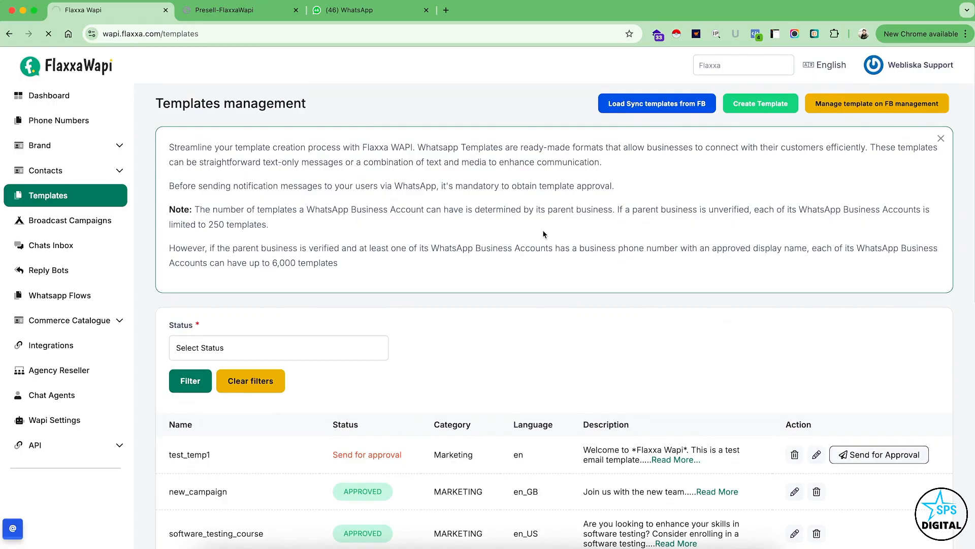
scroll(497, 342, "down", 4)
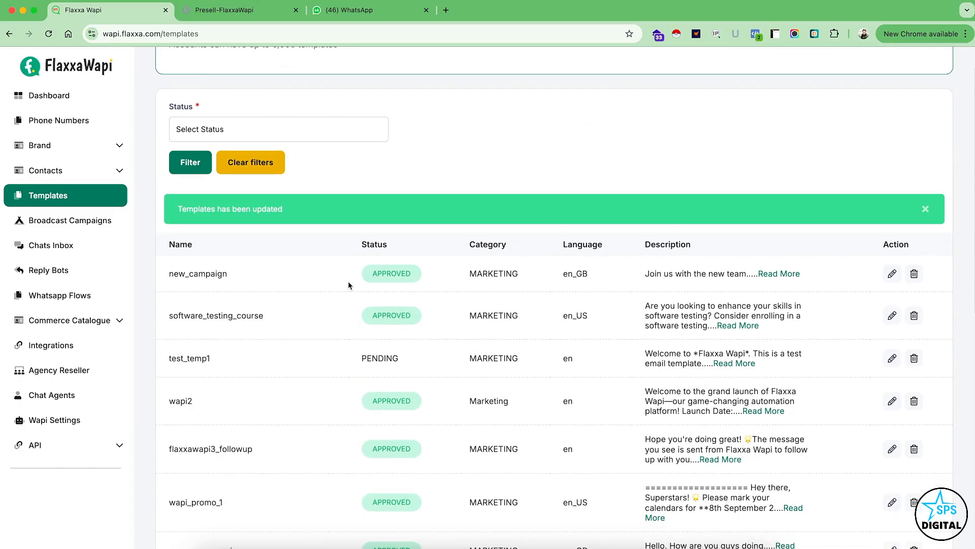
scroll(311, 298, "down", 2)
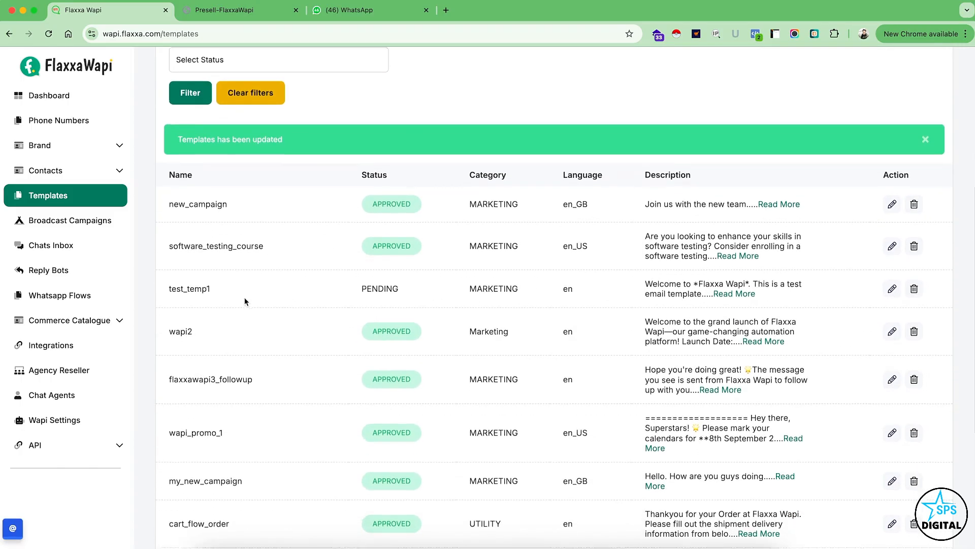
scroll(245, 297, "down", 5)
scroll(312, 340, "up", 4)
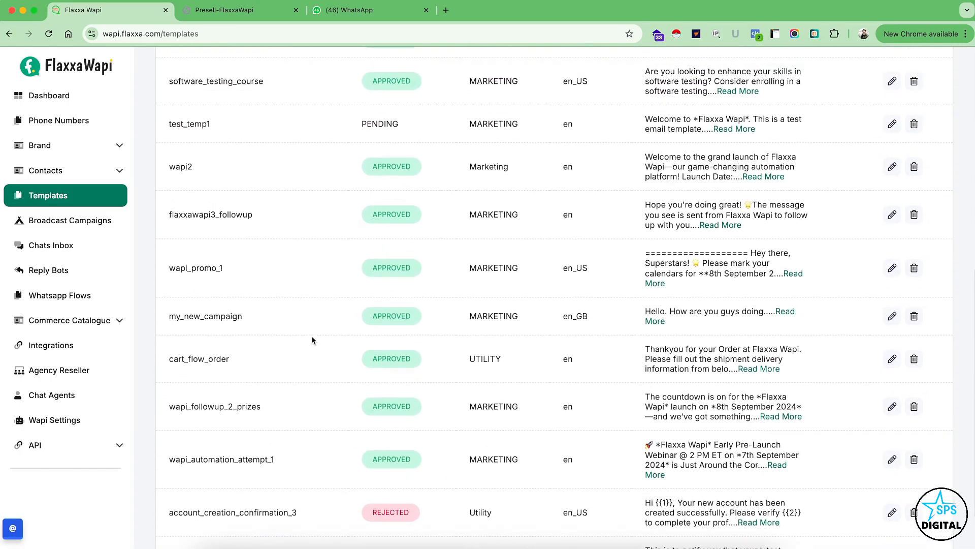
scroll(247, 328, "up", 1)
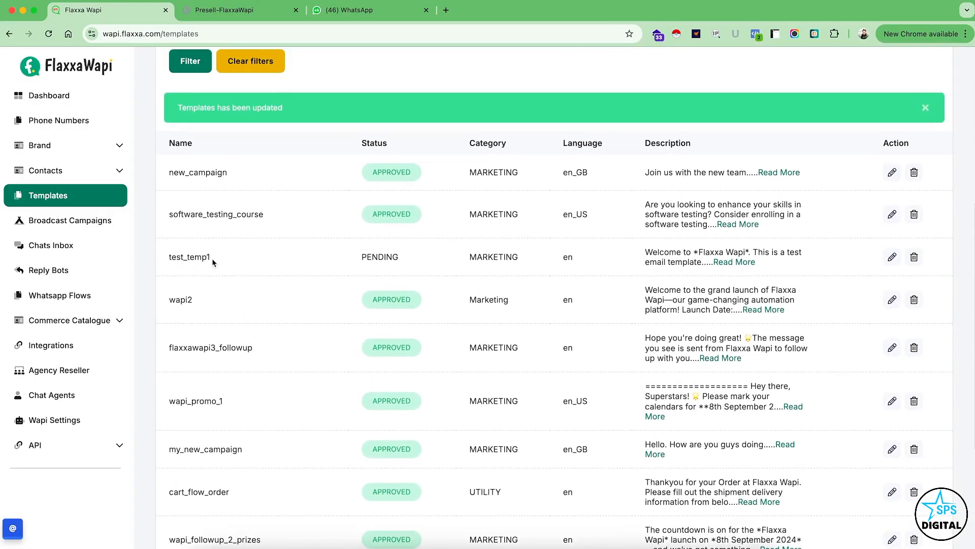
left_click_drag(356, 257, 414, 261)
Sync the templates from Facebook once more and recheck the status of test_temp1.
scroll(567, 251, "up", 7)
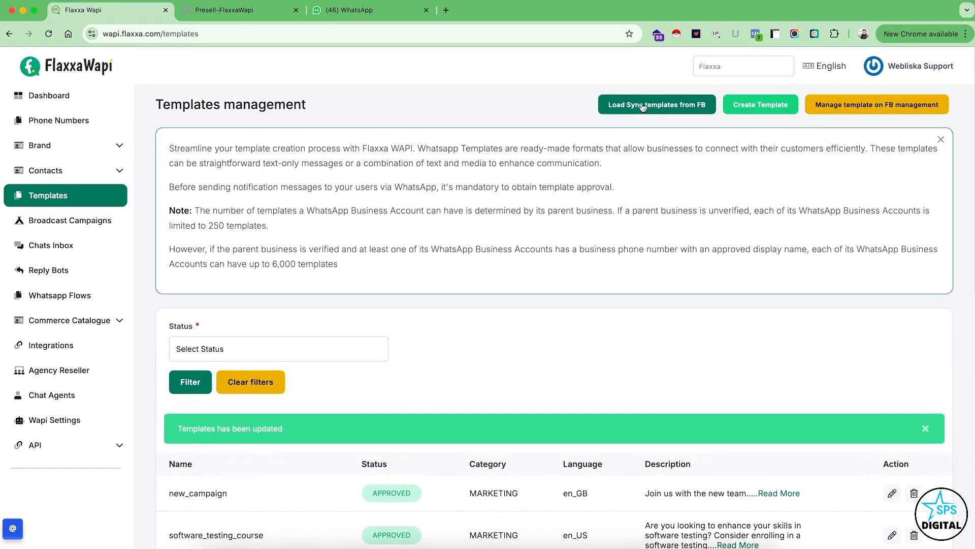
left_click(654, 101)
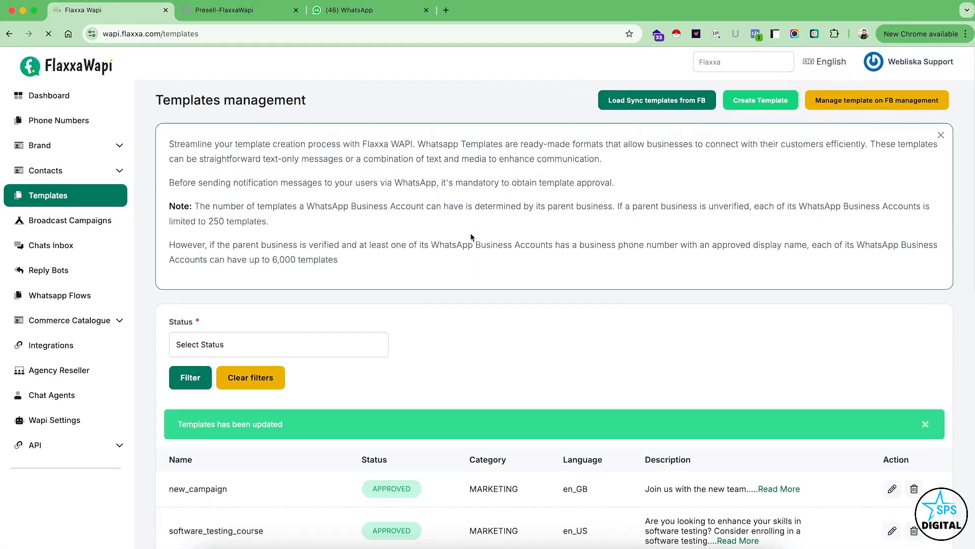
scroll(470, 236, "down", 6)
scroll(471, 238, "down", 1)
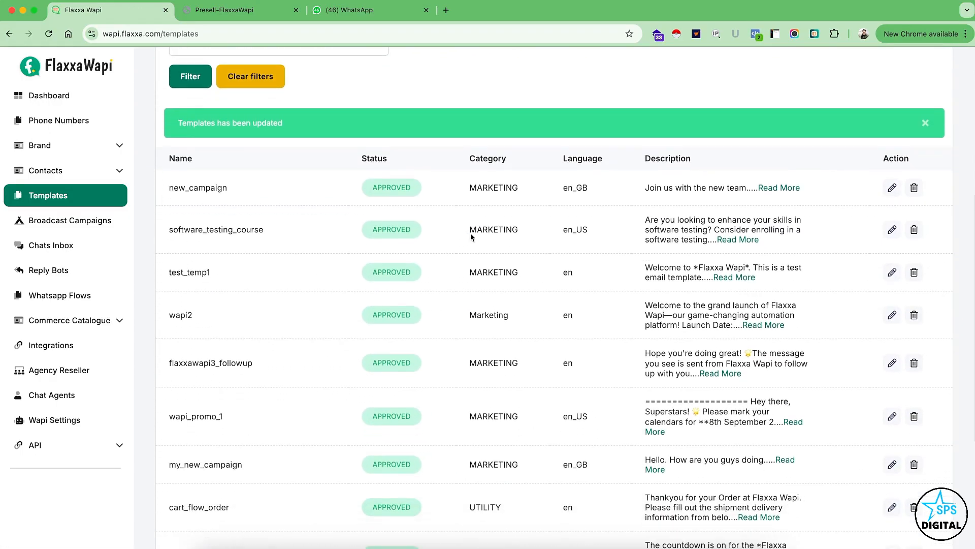
left_click_drag(172, 273, 407, 280)
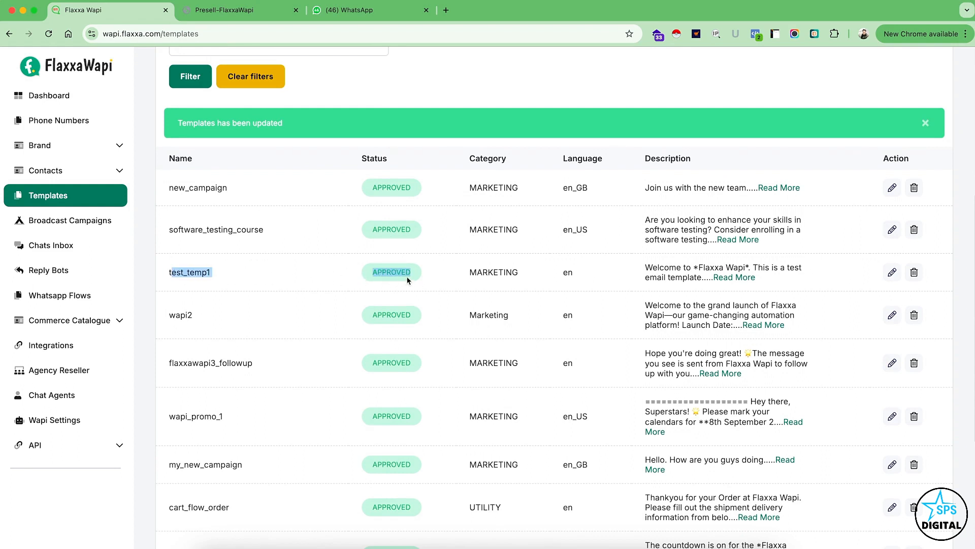
left_click(448, 276)
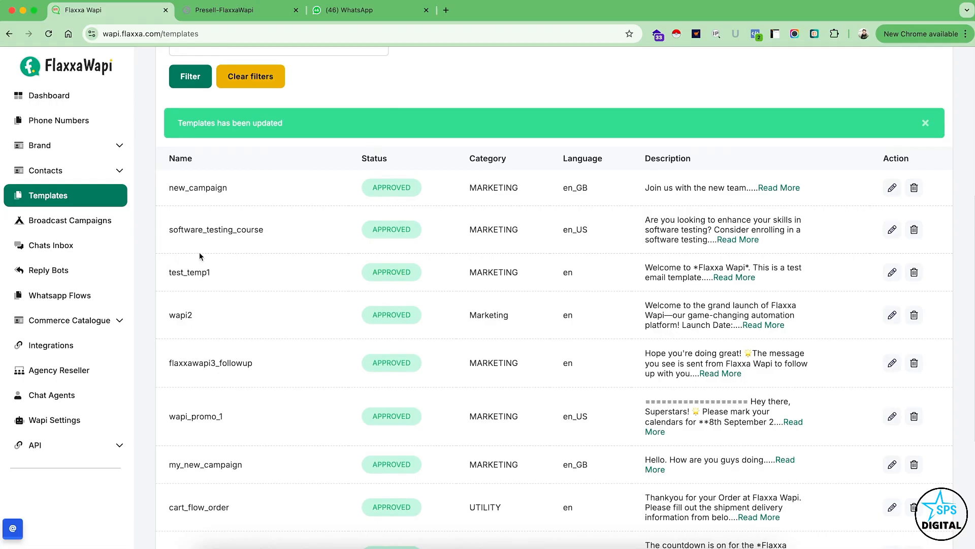
Start a new broadcast campaign and name it "test-campaign1".
left_click(94, 226)
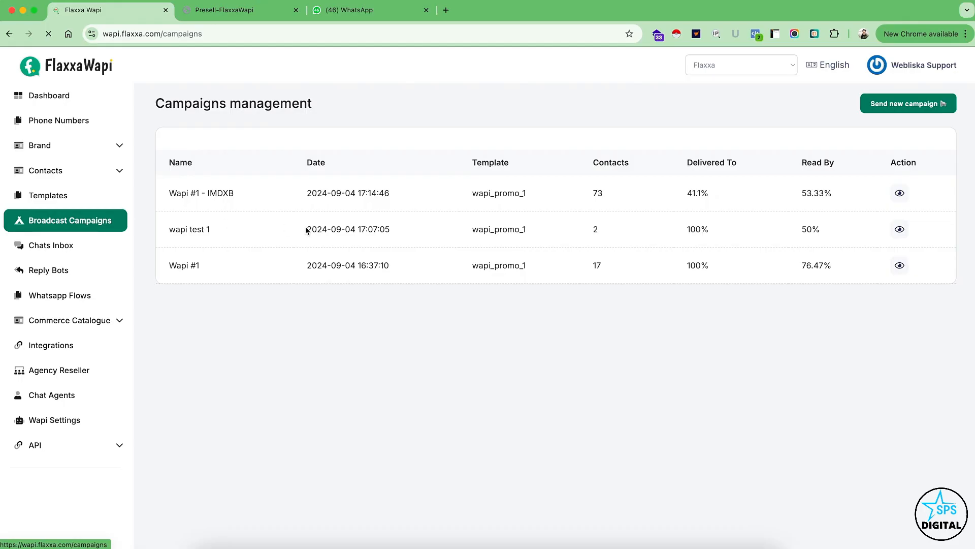
left_click(900, 103)
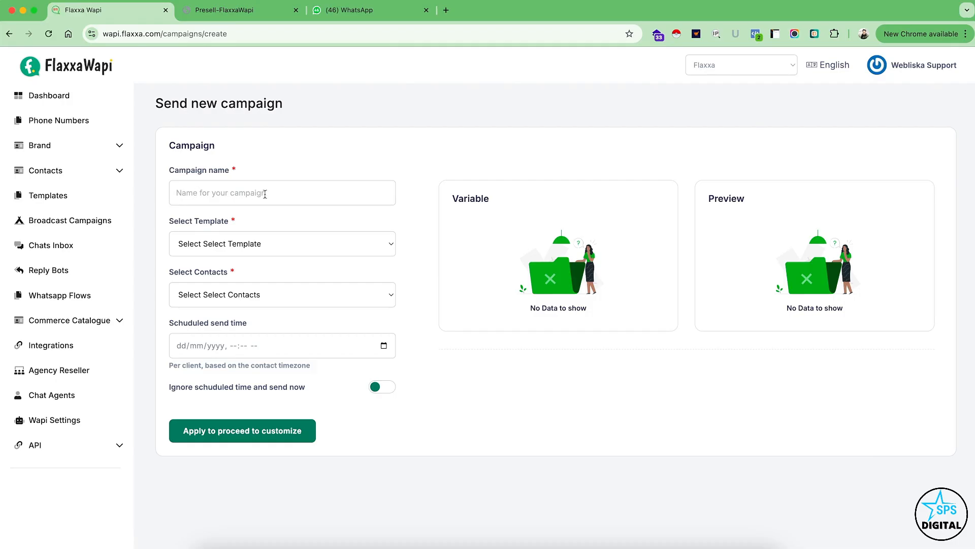
left_click(265, 194)
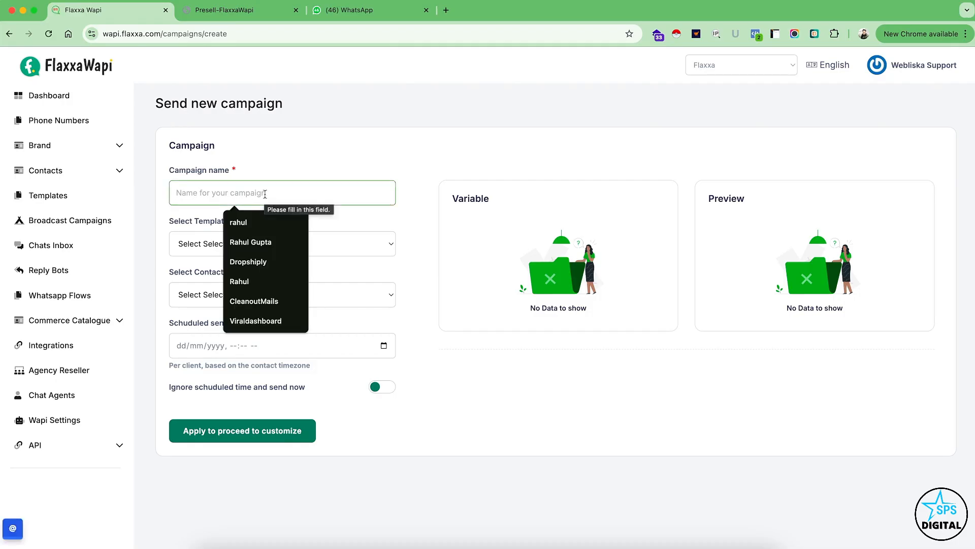
type("test")
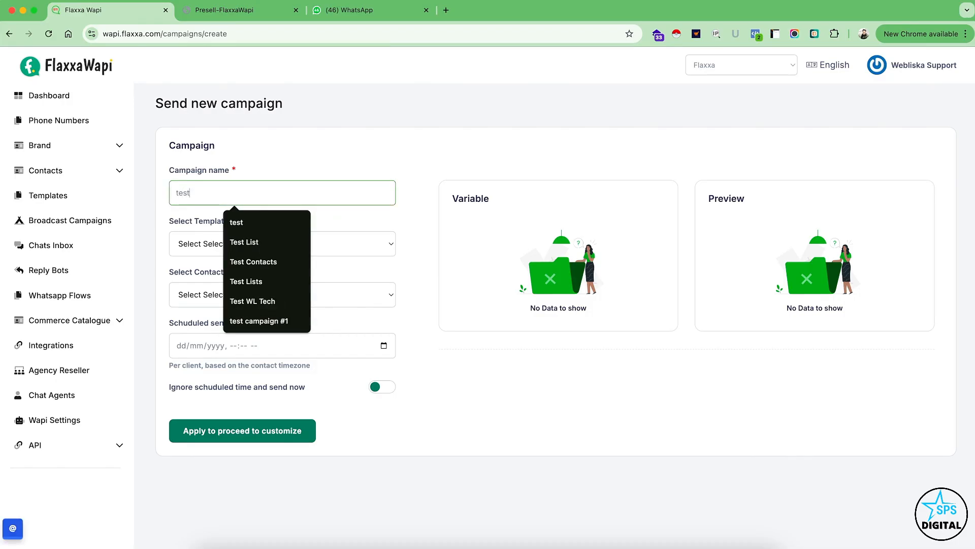
type("-campaign1")
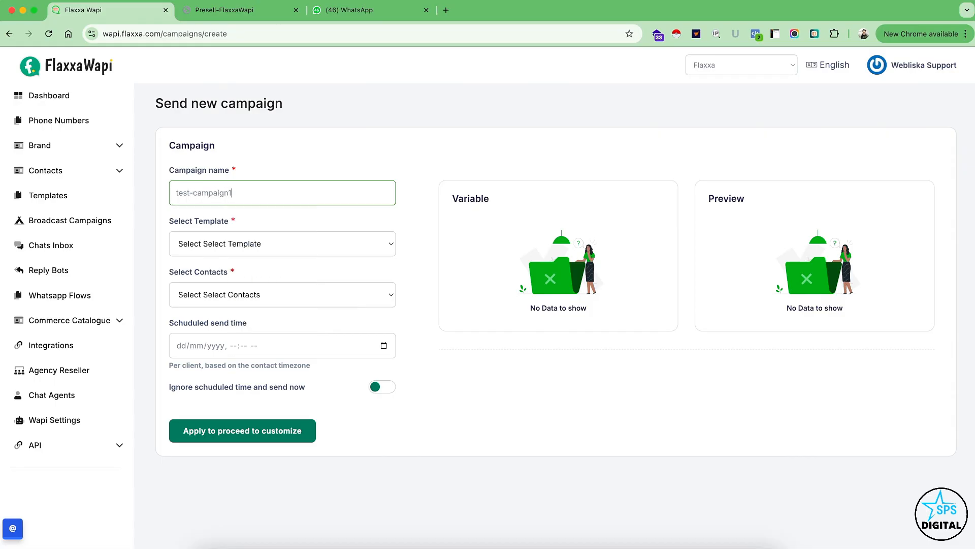
Select template test_temp1 and the Webliska Team contacts, enable immediate sending that ignores the scheduled time, and apply the campaign settings.
left_click(241, 248)
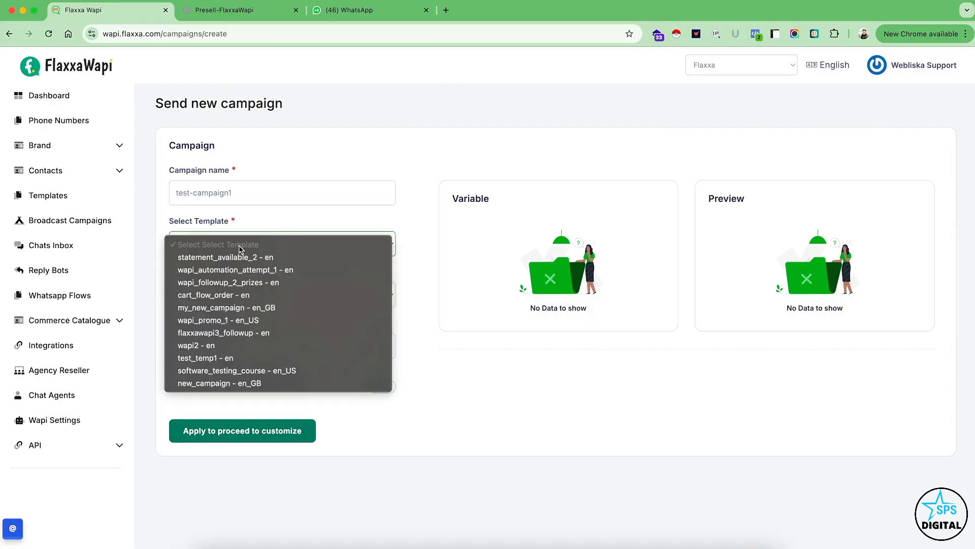
left_click(213, 359)
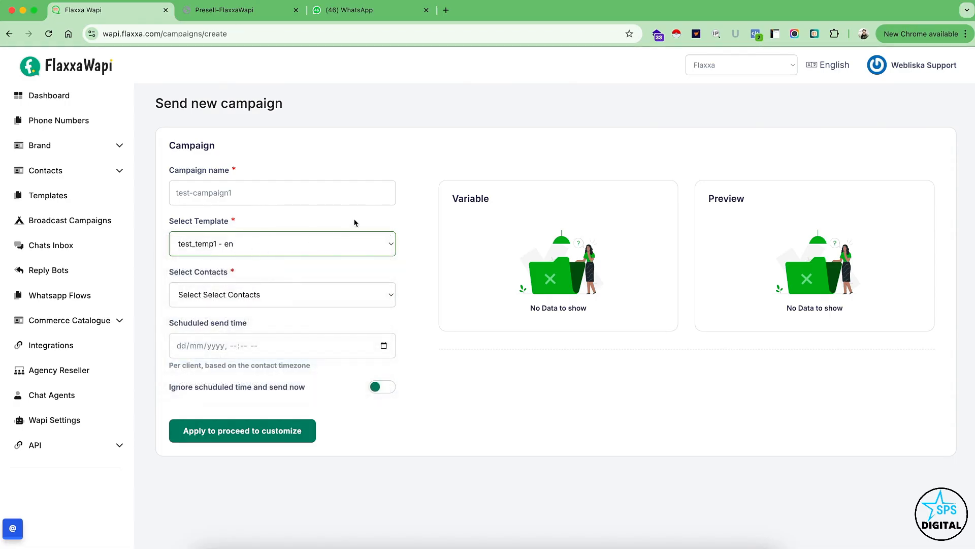
left_click(254, 294)
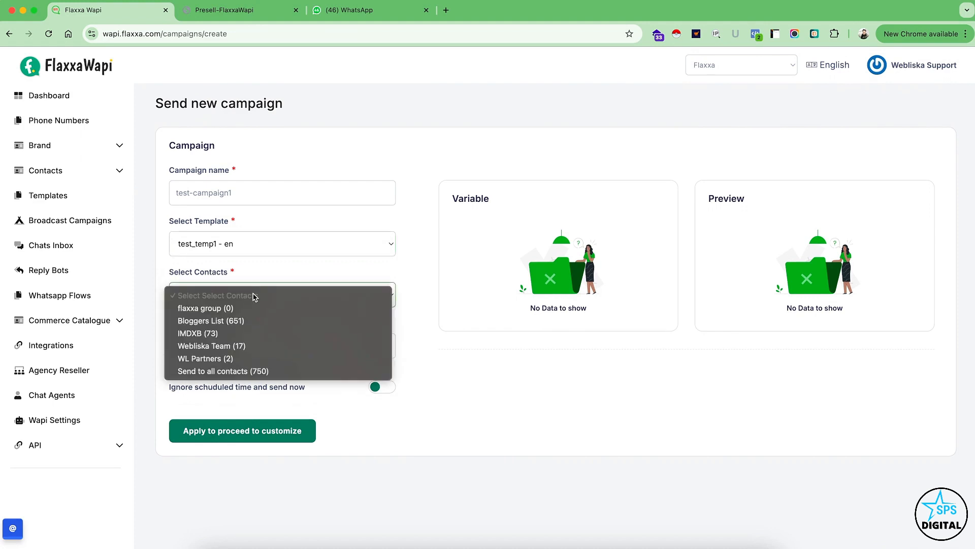
left_click(227, 347)
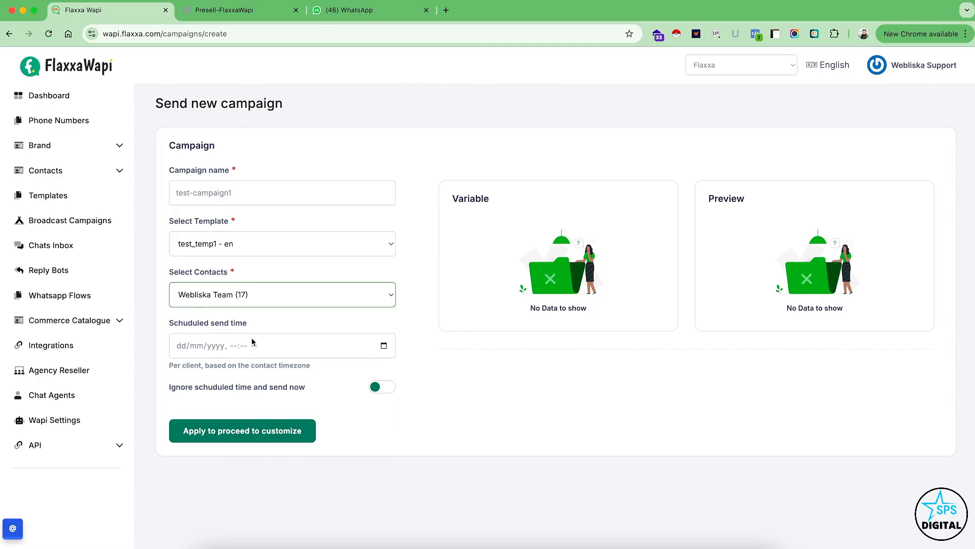
left_click(375, 388)
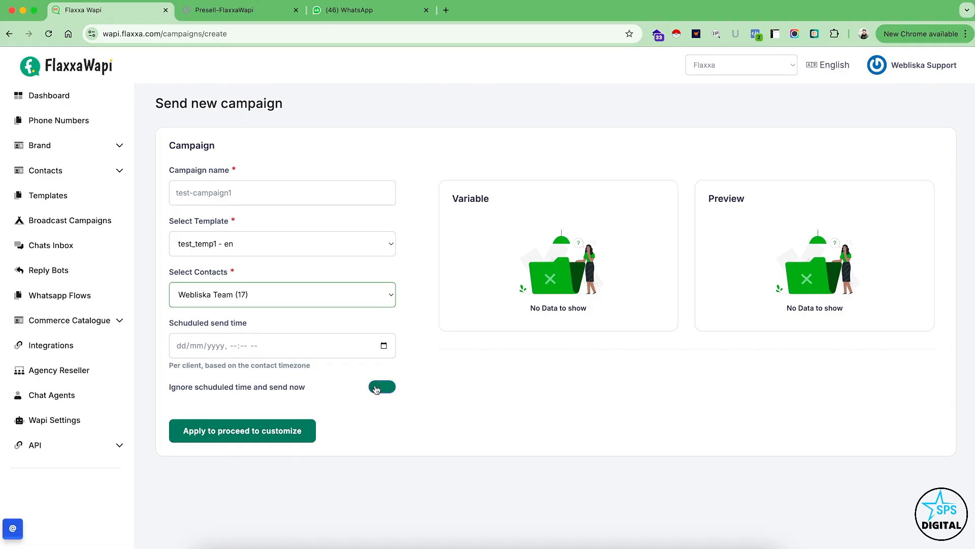
left_click(249, 432)
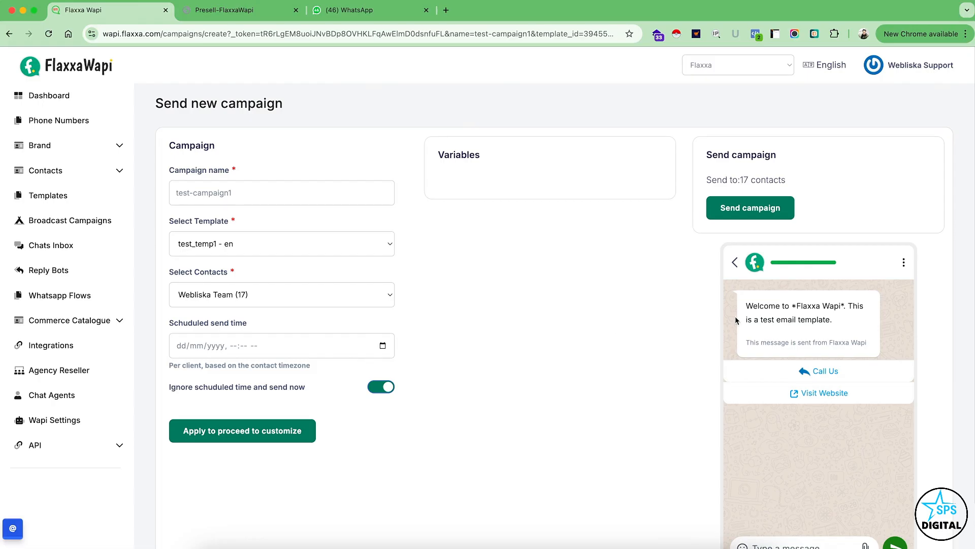
Review the test_temp1 message preview and send test-campaign1 to the selected contacts.
scroll(798, 334, "down", 1)
scroll(798, 334, "down", 1)
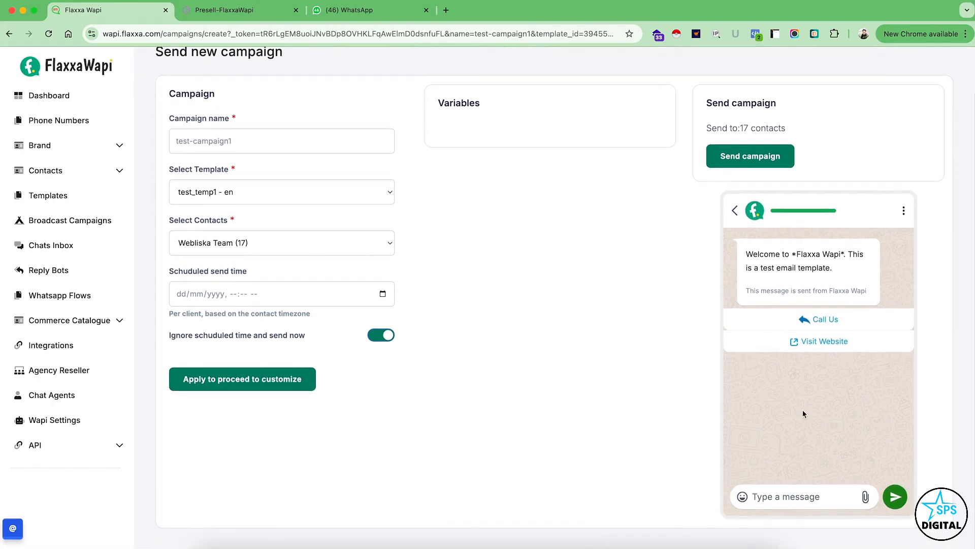
scroll(802, 335, "up", 2)
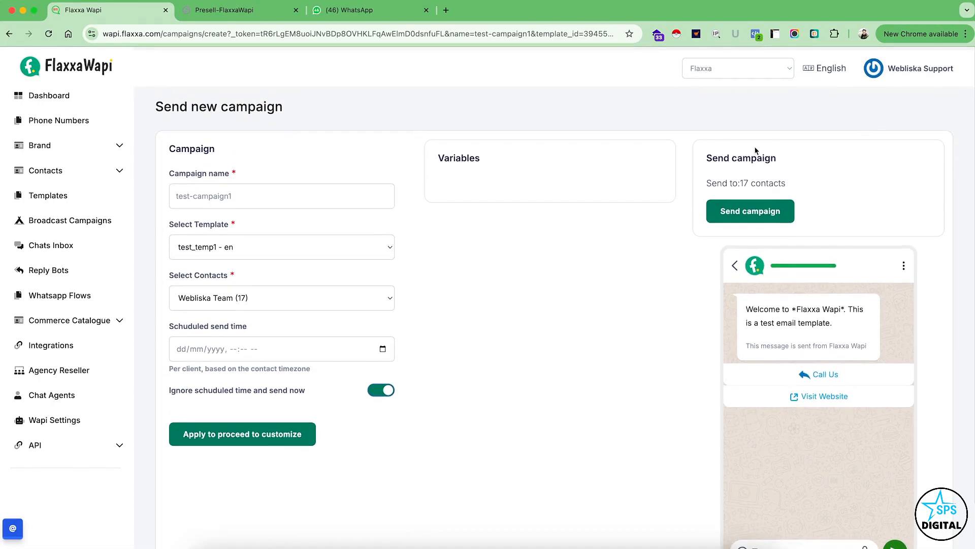
left_click(764, 212)
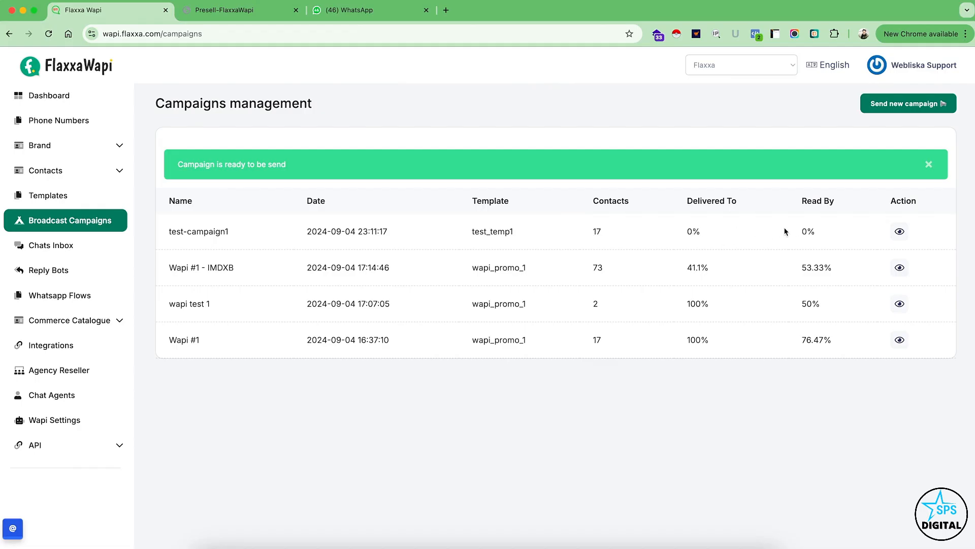
Review the statistics and per-contact statuses of the Wapi #1 - IMDXB campaign, then return to the campaigns list.
left_click(899, 267)
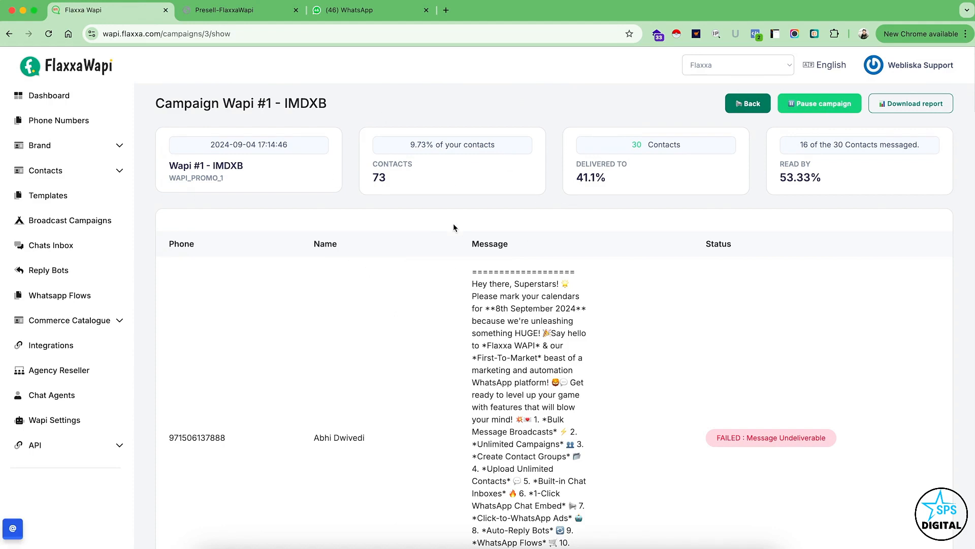
scroll(444, 370, "down", 5)
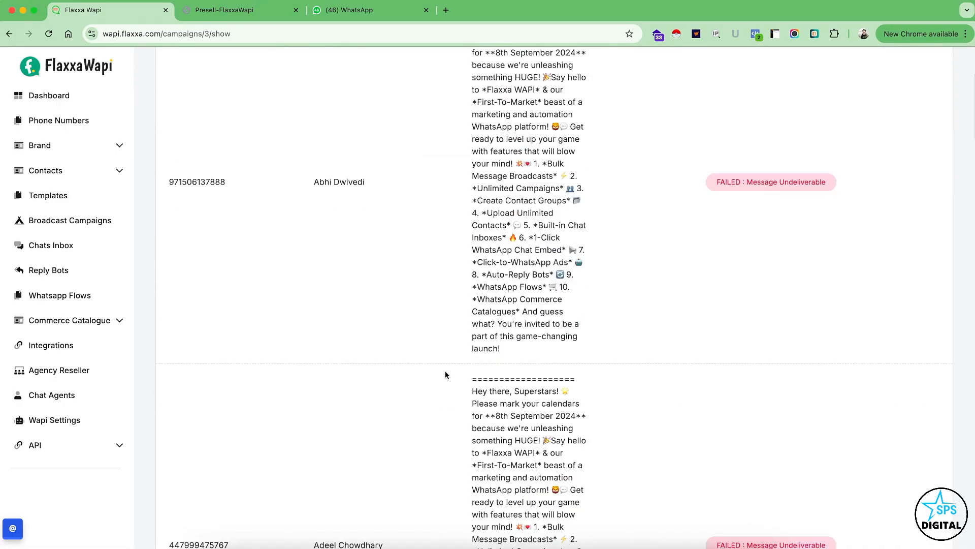
scroll(445, 370, "down", 20)
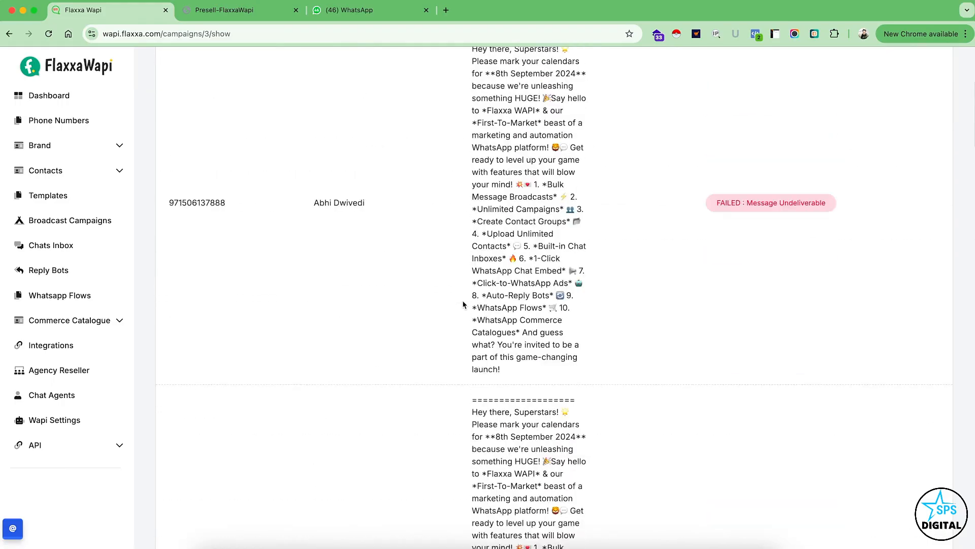
scroll(463, 305, "up", 20)
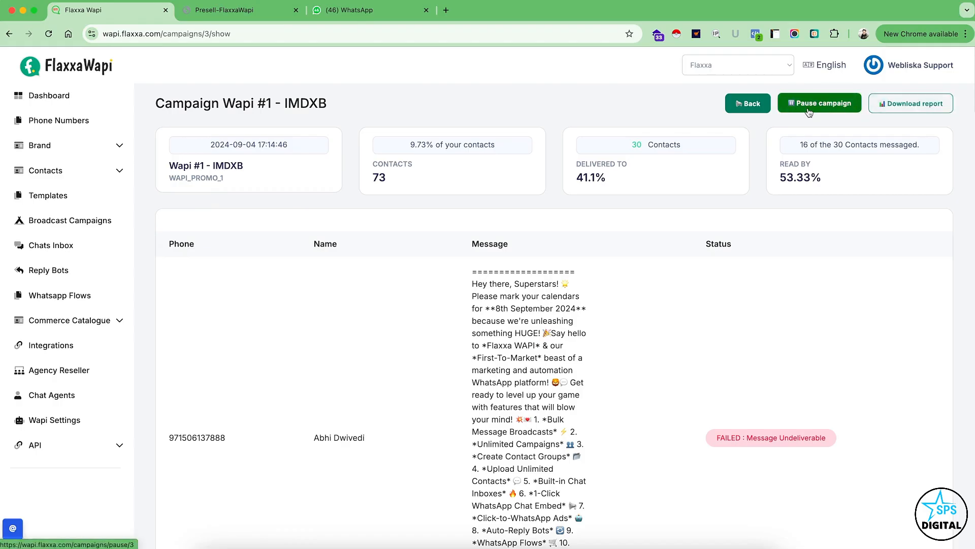
left_click(745, 115)
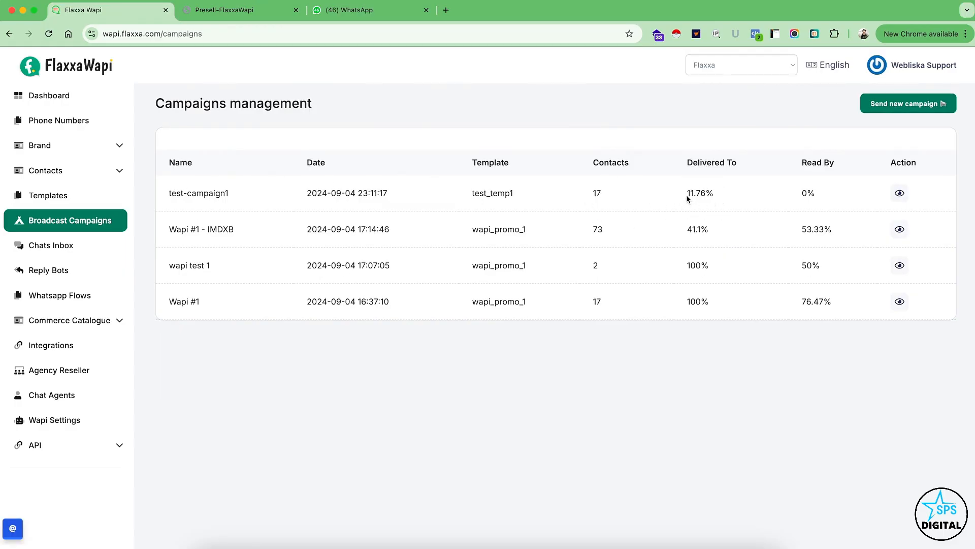
Refresh the campaigns list and examine test-campaign1's delivery and read rates and each contact's message status.
left_click_drag(686, 194, 719, 196)
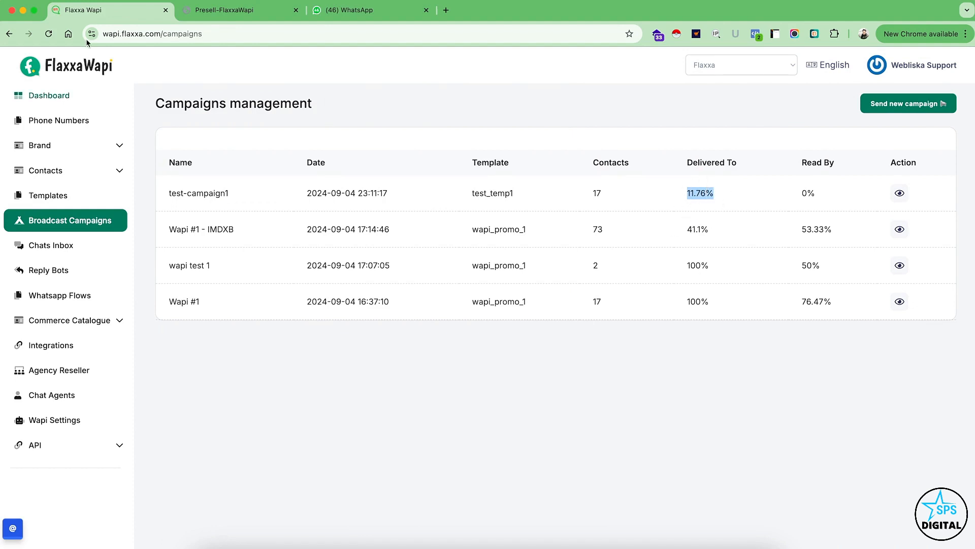
left_click(50, 36)
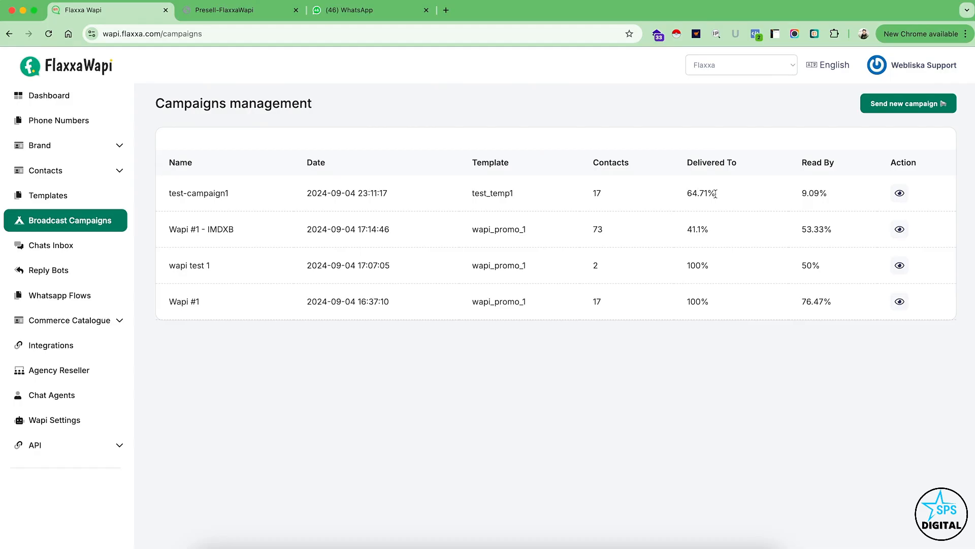
left_click(899, 194)
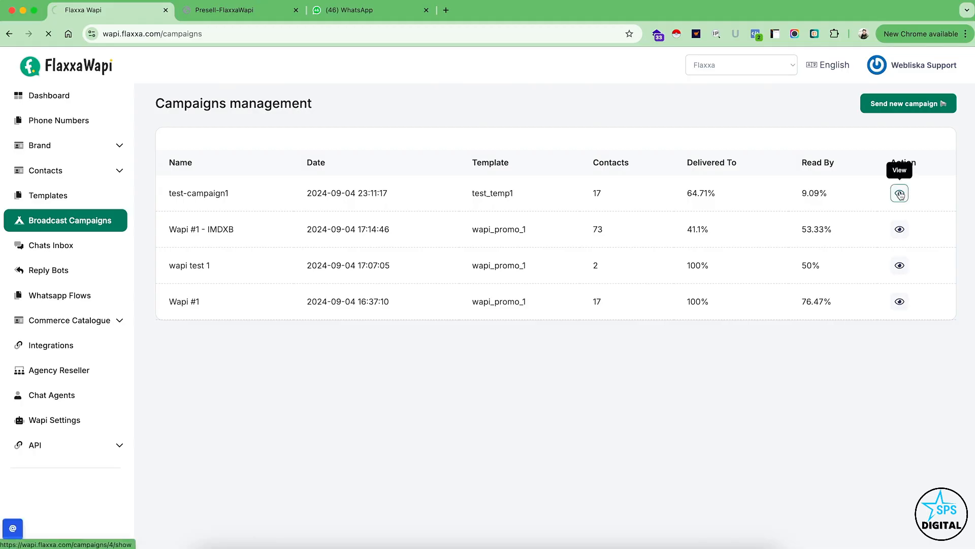
scroll(322, 252, "down", 3)
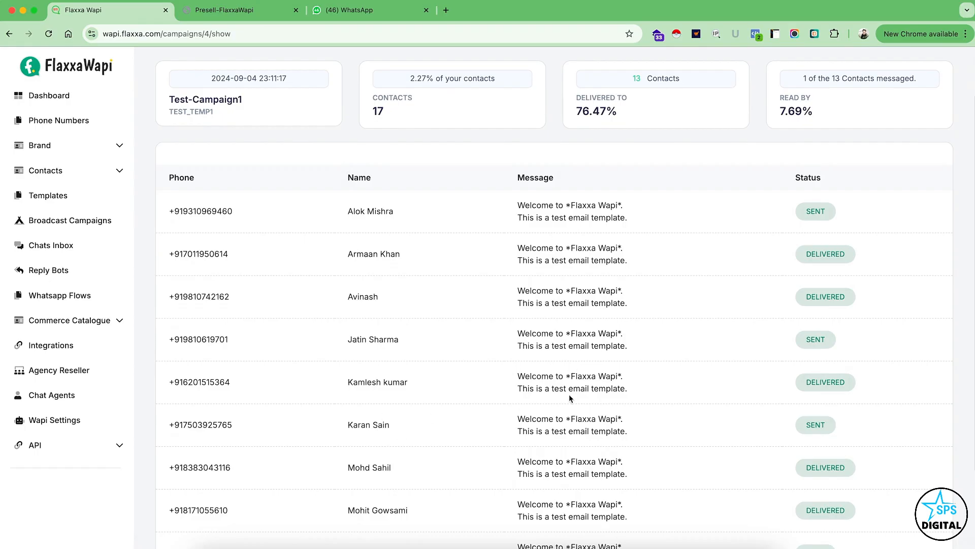
scroll(569, 394, "down", 2)
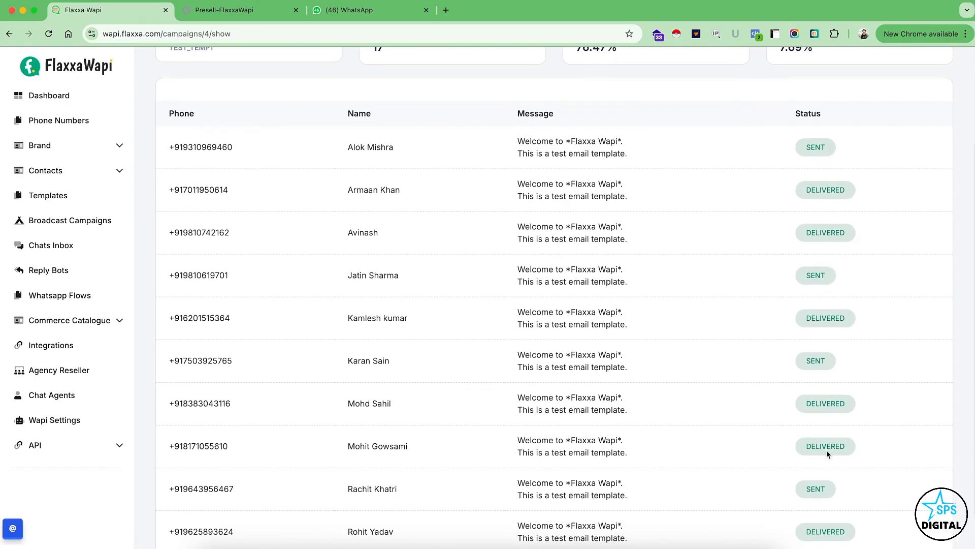
scroll(827, 450, "down", 1)
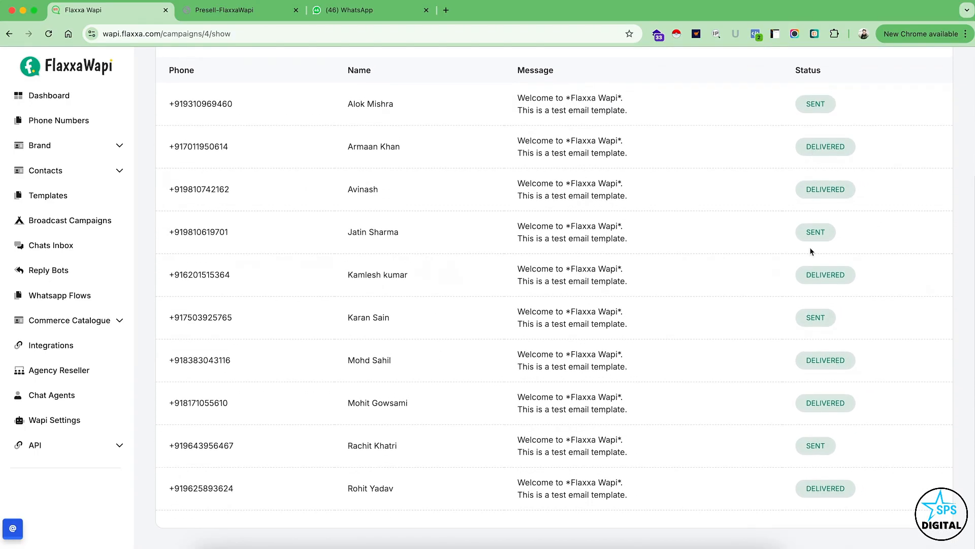
scroll(512, 309, "up", 4)
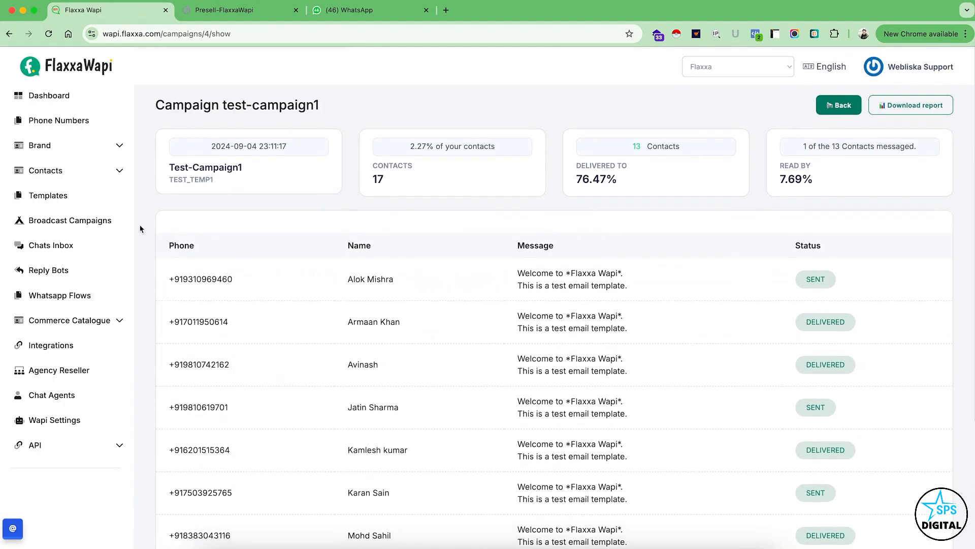
Go to the chats inbox and look through the list of all conversations.
left_click(37, 252)
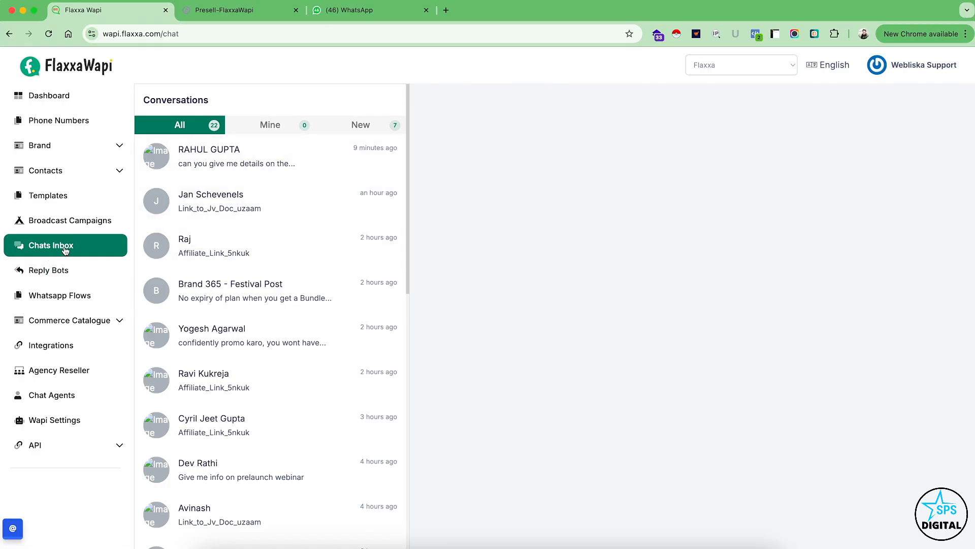
scroll(238, 363, "down", 1)
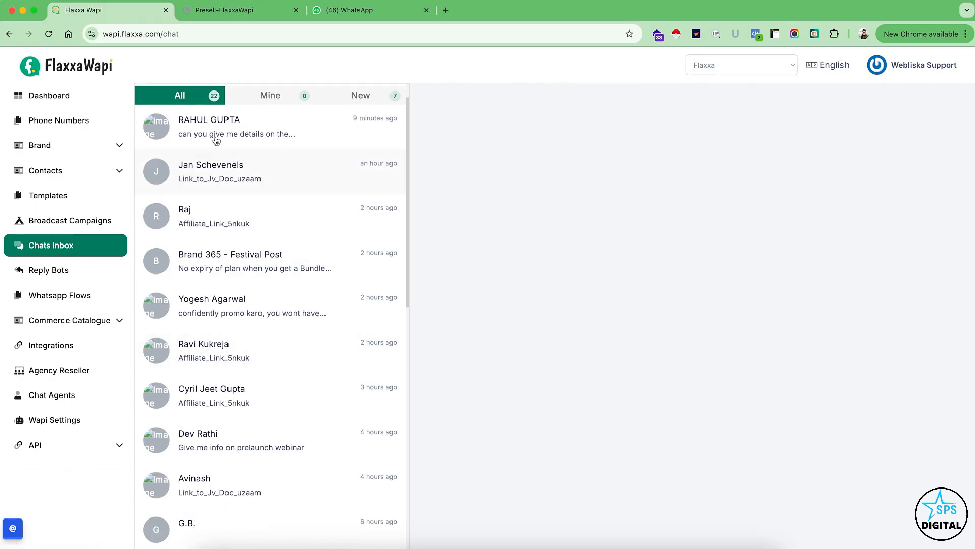
scroll(226, 345, "up", 1)
Open the most recent conversation and read through the broadcast message, the contact's replies and the automated bot responses.
left_click(224, 163)
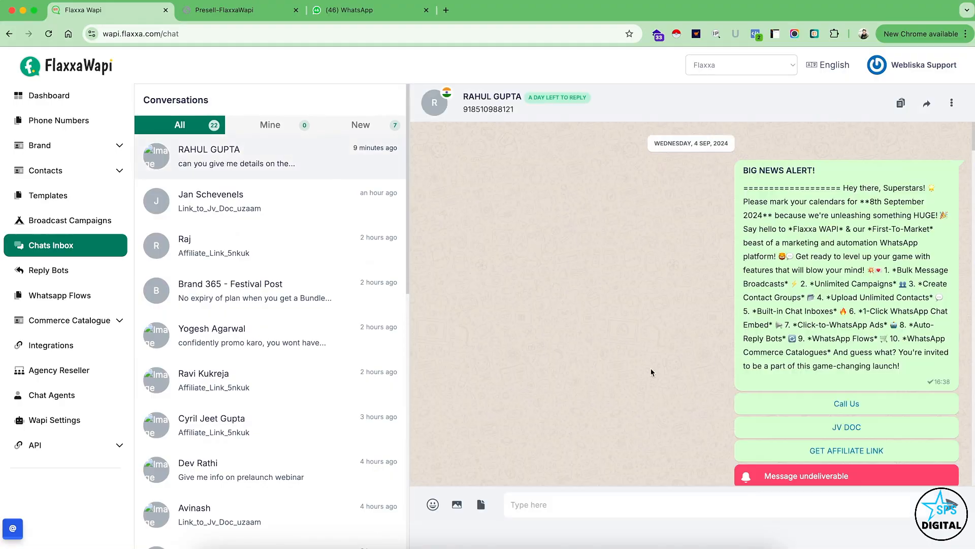
scroll(688, 318, "down", 8)
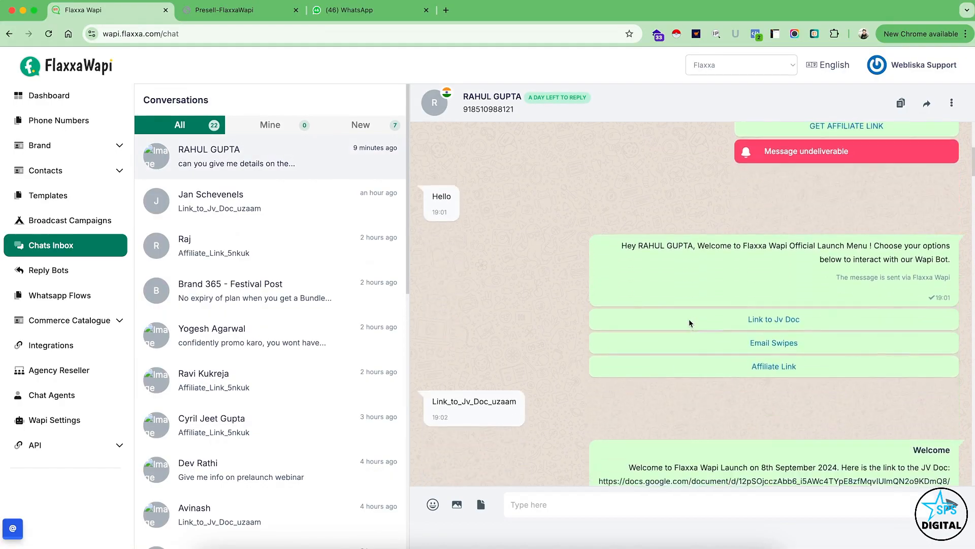
scroll(660, 244, "up", 3)
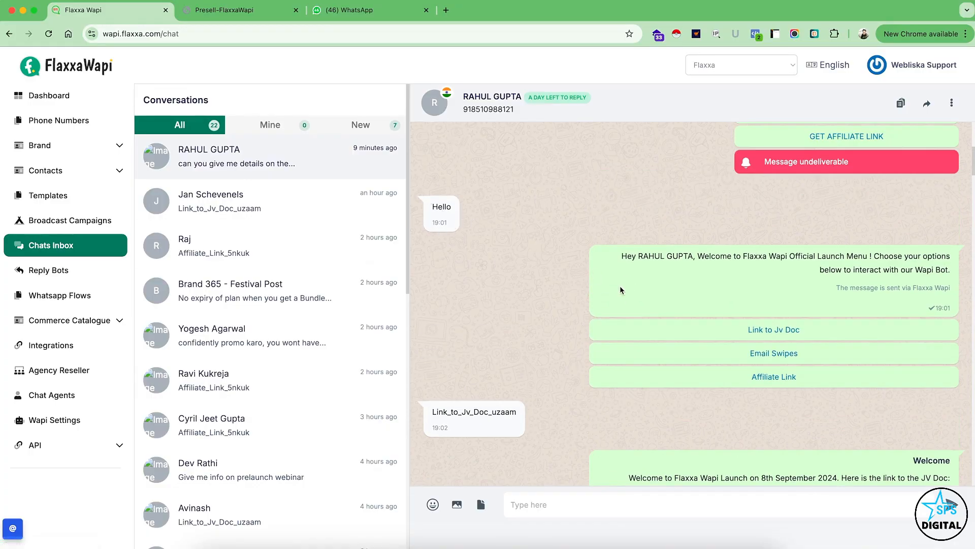
scroll(653, 185, "down", 2)
scroll(730, 246, "down", 7)
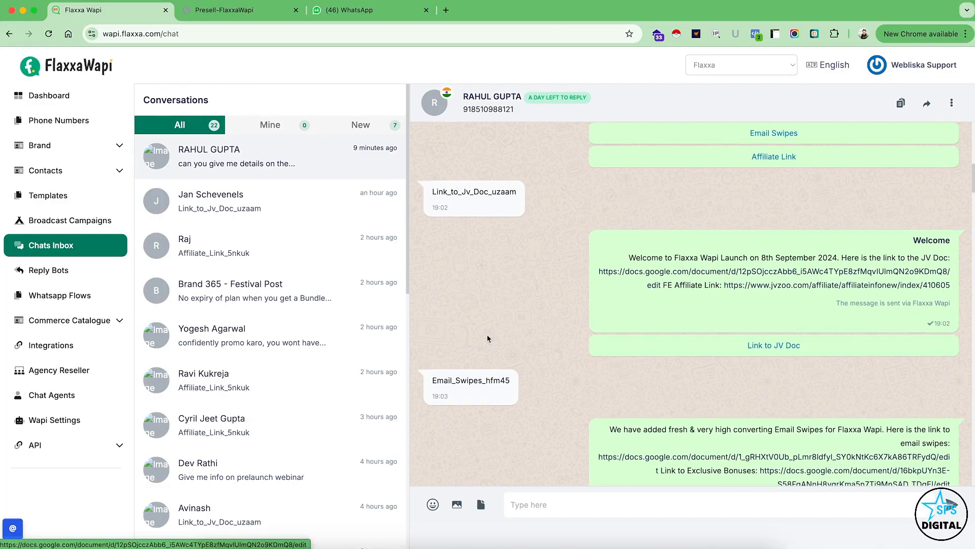
scroll(591, 203, "down", 5)
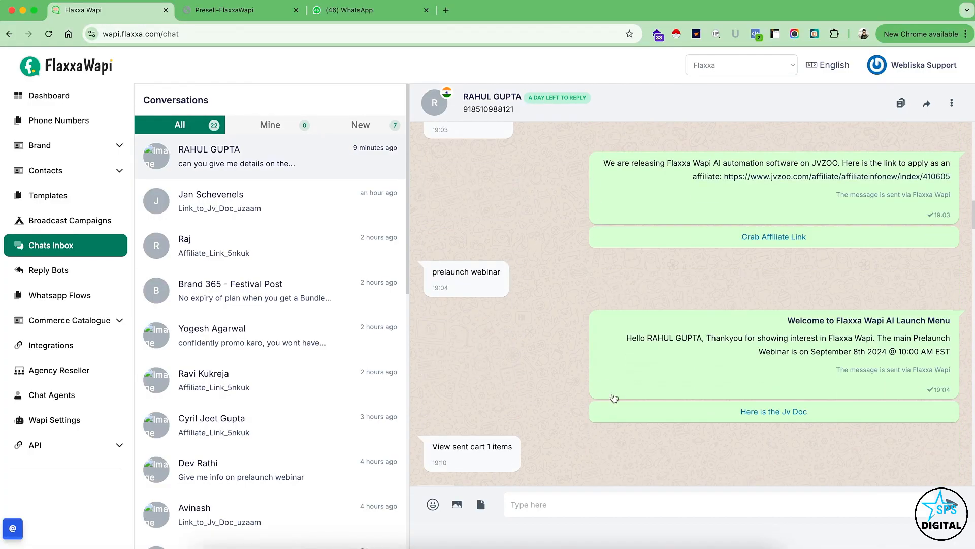
scroll(529, 353, "up", 15)
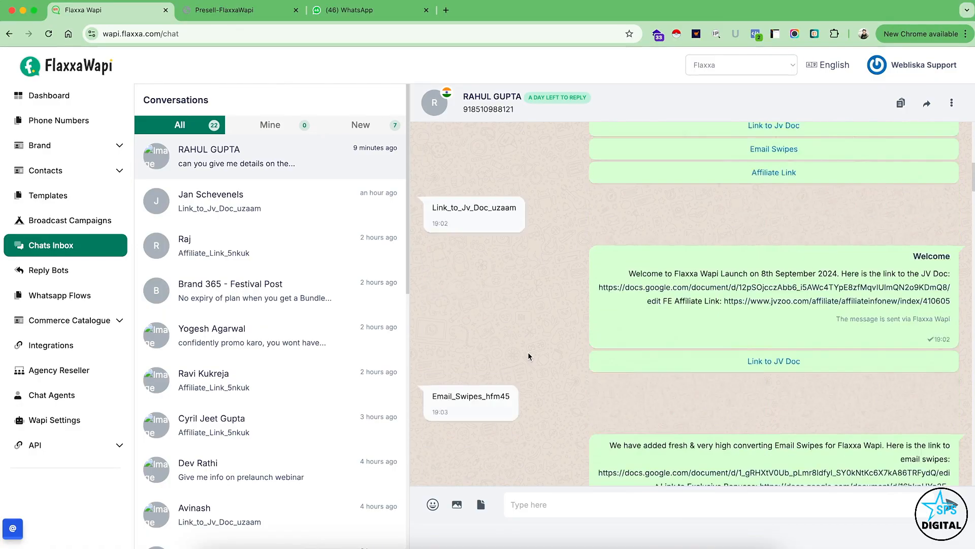
scroll(575, 269, "up", 1)
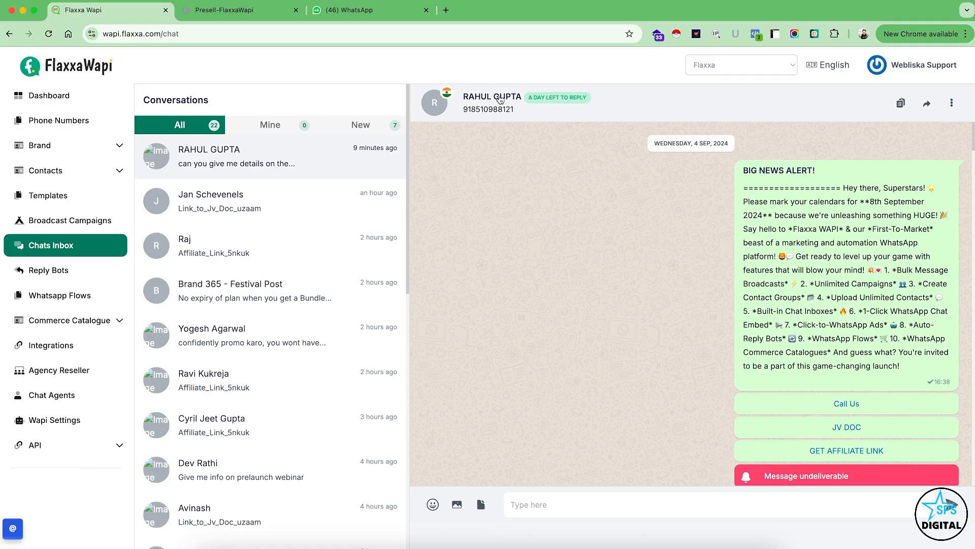
scroll(587, 343, "down", 5)
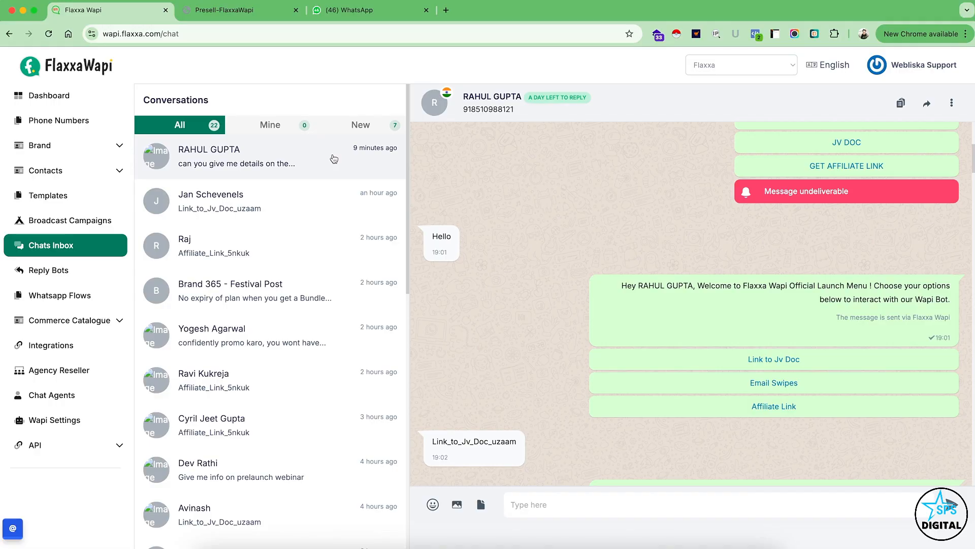
scroll(480, 261, "down", 6)
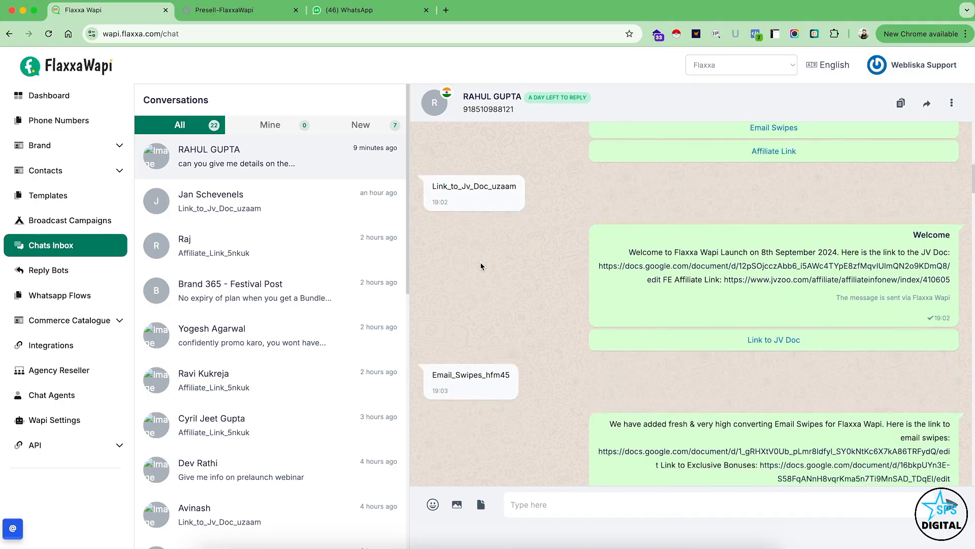